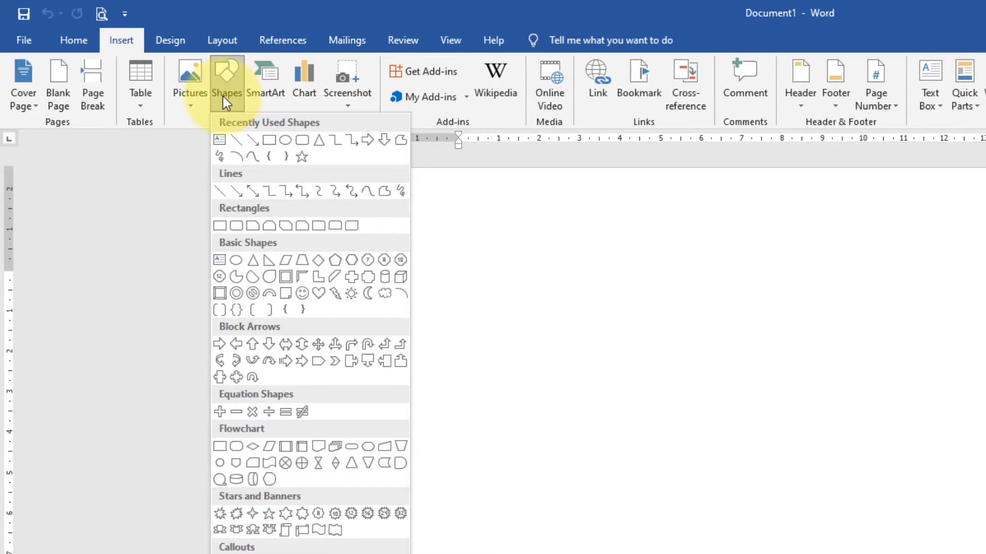
- Draw a rectangle about 5.9 cm wide and 0.8 cm high near the upper middle of the blank page
{"action": "left_click", "coordinate": [272, 144]}
{"action": "left_click_drag", "start_coordinate": [619, 267], "coordinate": [849, 301]}
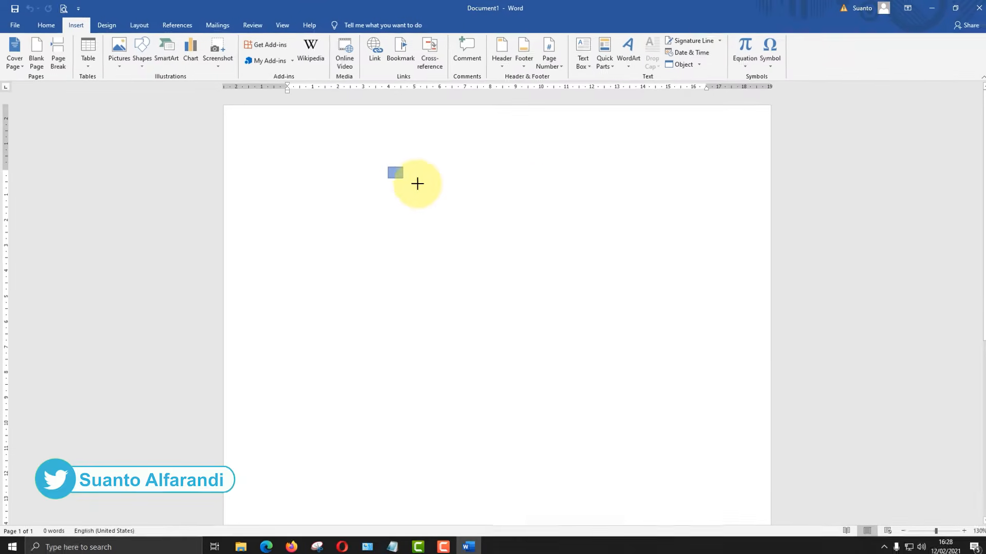
{"action": "left_click_drag", "start_coordinate": [529, 188], "coordinate": [548, 188]}
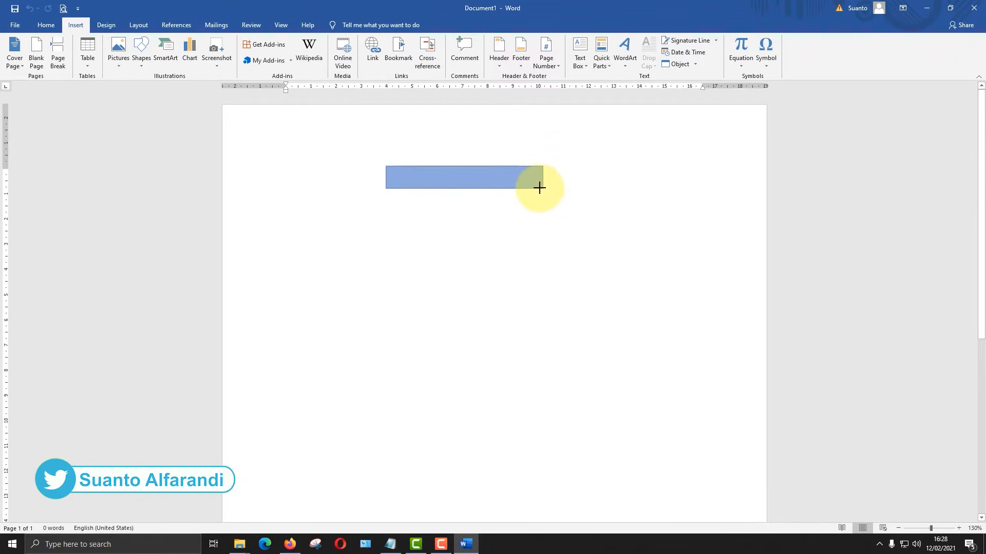
{"action": "left_click_drag", "start_coordinate": [536, 187], "coordinate": [536, 187]}
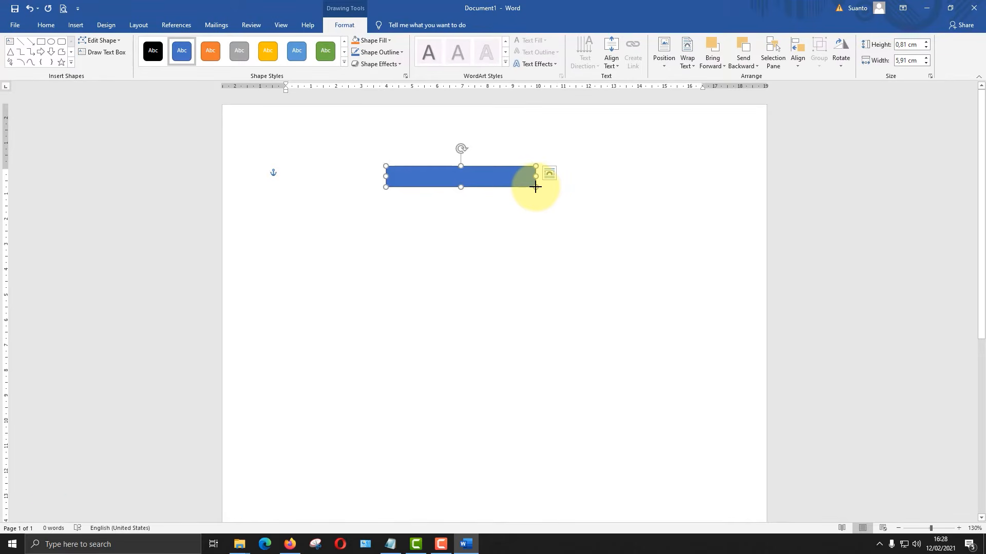
{"action": "left_click", "coordinate": [527, 164]}
- Duplicate the rectangle and place the copy directly beneath the original with their side edges aligned
{"action": "left_click", "coordinate": [491, 185]}
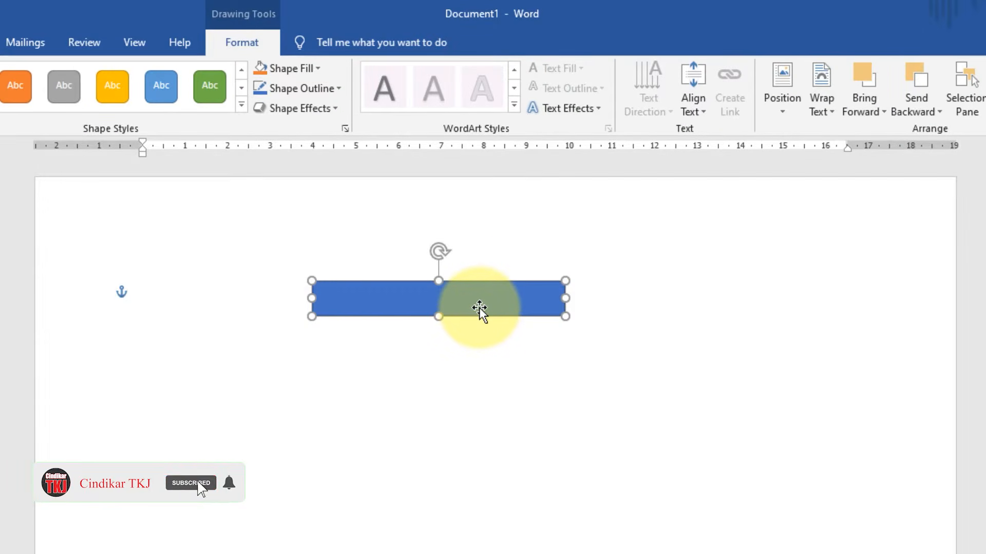
{"action": "key", "text": "ctrl+d"}
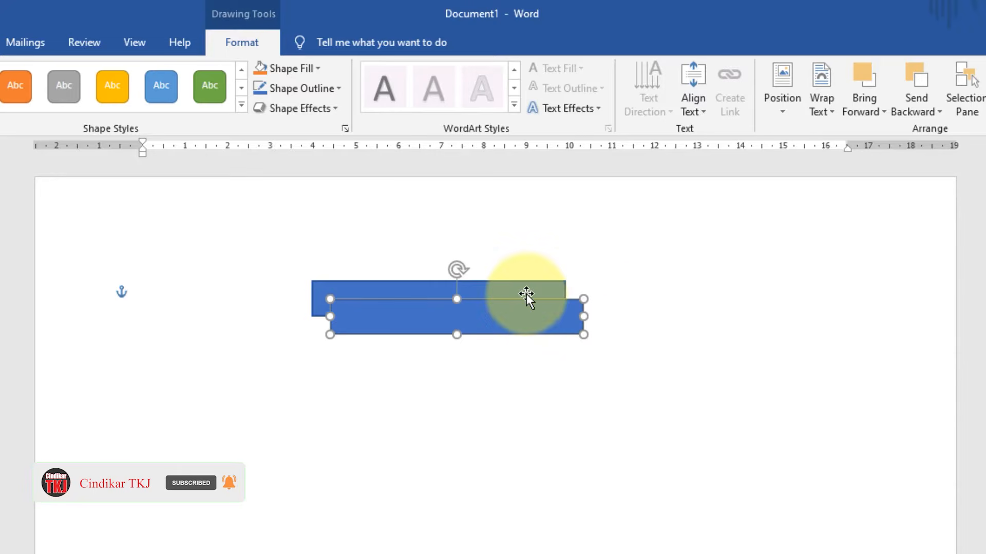
{"action": "left_click", "coordinate": [589, 293]}
{"action": "scroll", "coordinate": [470, 270], "scroll_direction": "up", "scroll_amount": 5, "text": "ctrl"}
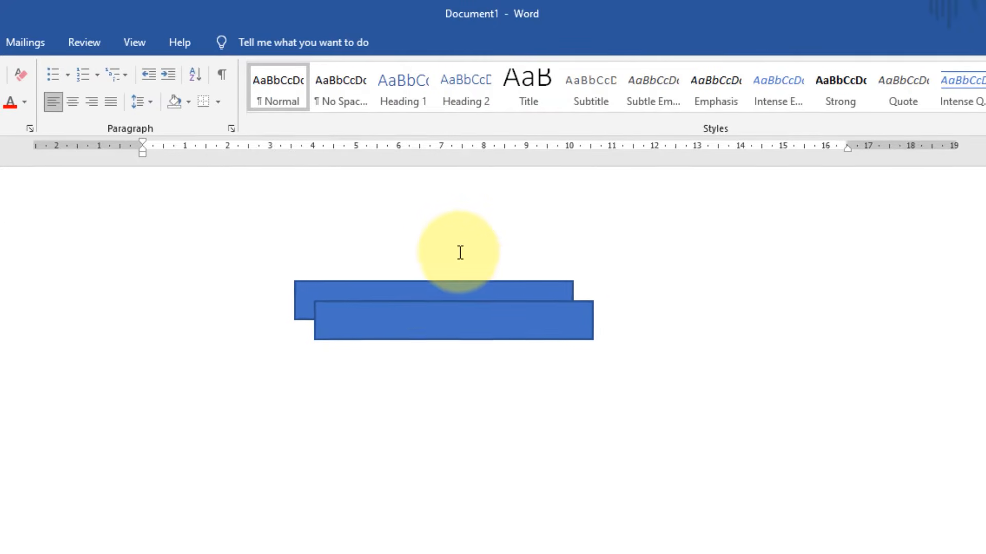
{"action": "scroll", "coordinate": [388, 219], "scroll_direction": "up", "scroll_amount": 2, "text": "ctrl"}
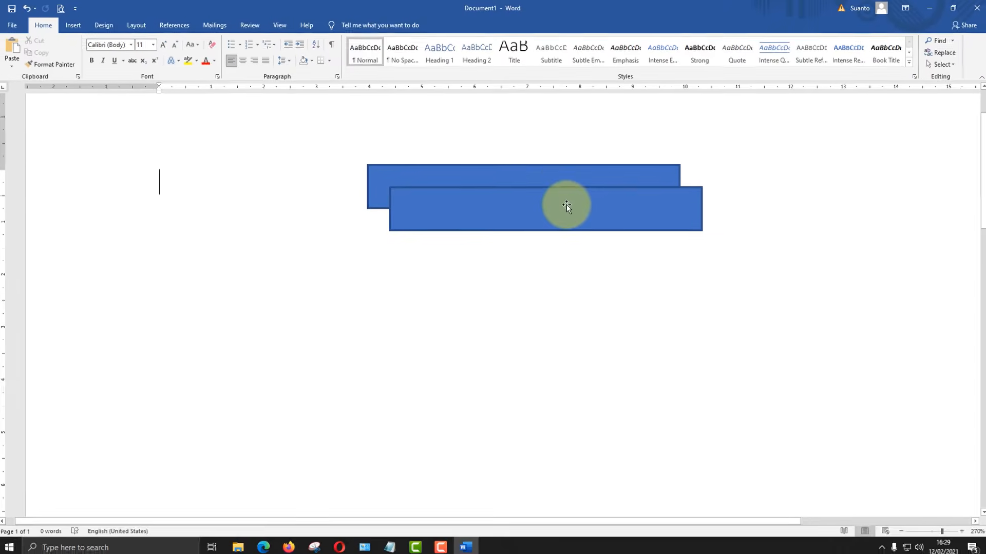
{"action": "left_click_drag", "start_coordinate": [565, 206], "coordinate": [545, 221]}
{"action": "left_click", "coordinate": [697, 195]}
{"action": "scroll", "coordinate": [515, 149], "scroll_direction": "down", "scroll_amount": 3}
{"action": "scroll", "coordinate": [515, 150], "scroll_direction": "down", "scroll_amount": 3, "text": "ctrl"}
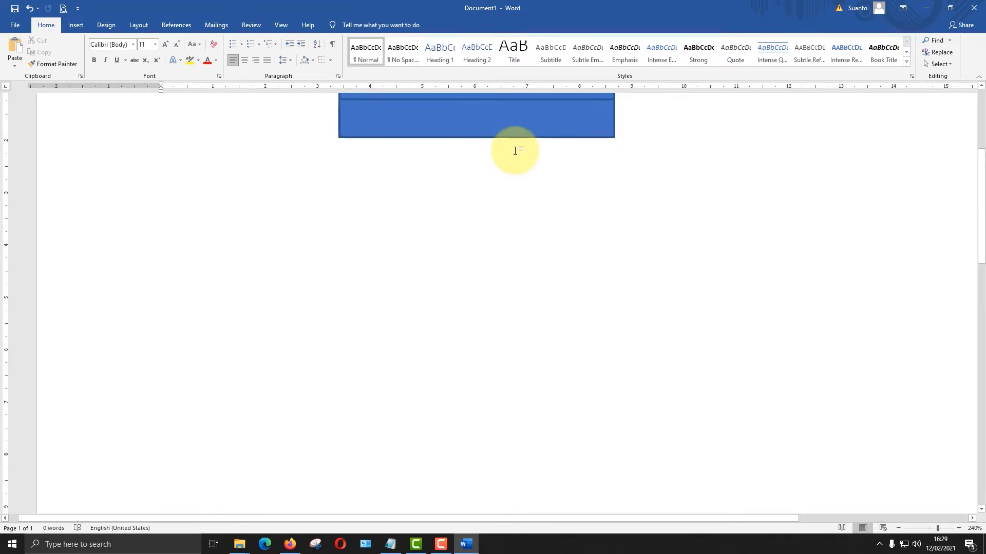
{"action": "scroll", "coordinate": [515, 151], "scroll_direction": "down", "scroll_amount": 2, "text": "ctrl"}
{"action": "scroll", "coordinate": [502, 126], "scroll_direction": "up", "scroll_amount": 3}
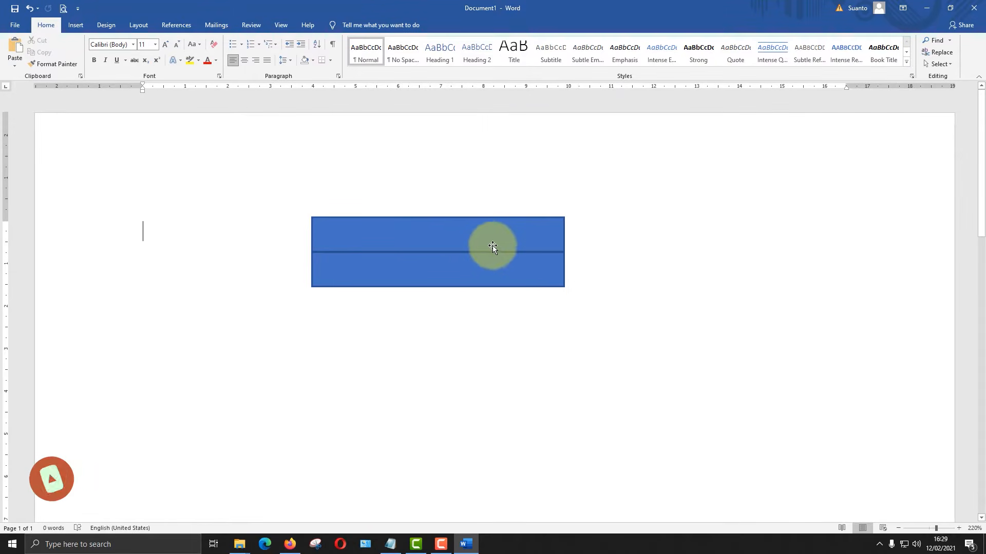
{"action": "scroll", "coordinate": [463, 239], "scroll_direction": "down", "scroll_amount": 1, "text": "ctrl"}
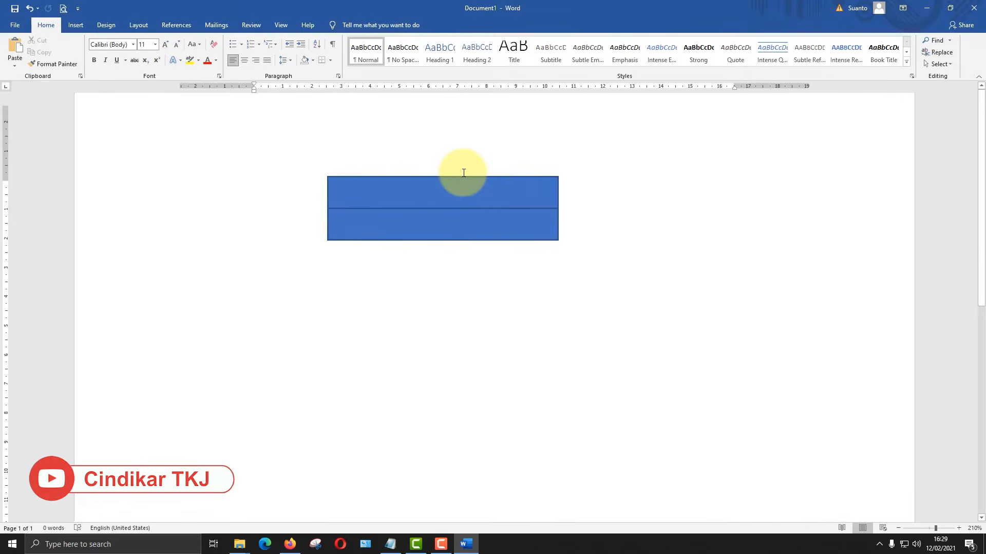
- Set the upper rectangle to no fill and give it a black outline
{"action": "left_click", "coordinate": [447, 229]}
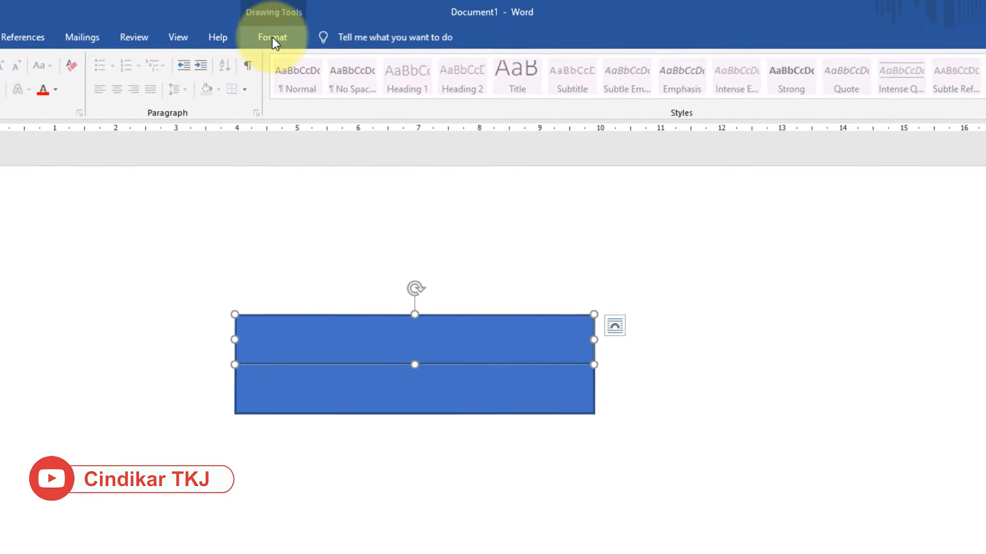
{"action": "left_click", "coordinate": [272, 37]}
{"action": "left_click", "coordinate": [274, 94]}
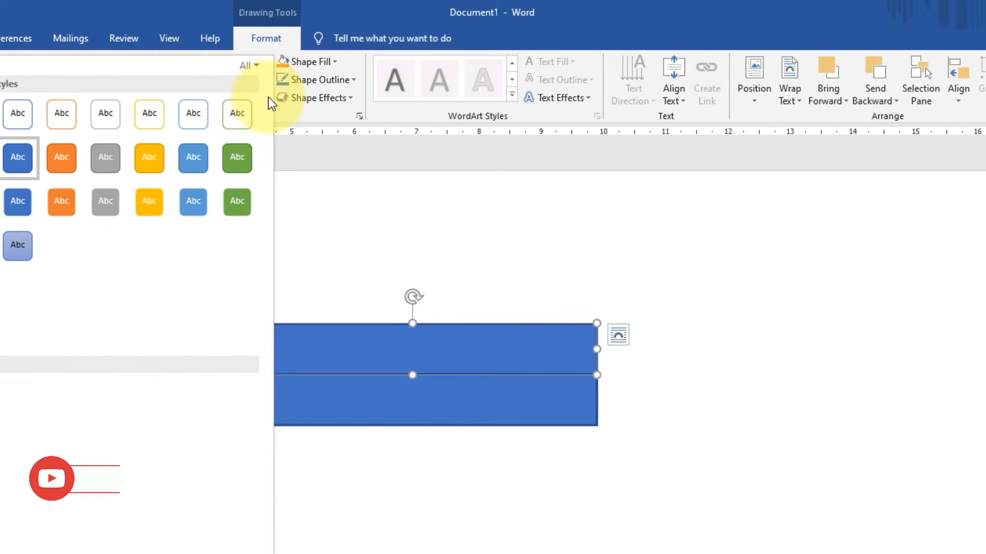
{"action": "left_click", "coordinate": [337, 63]}
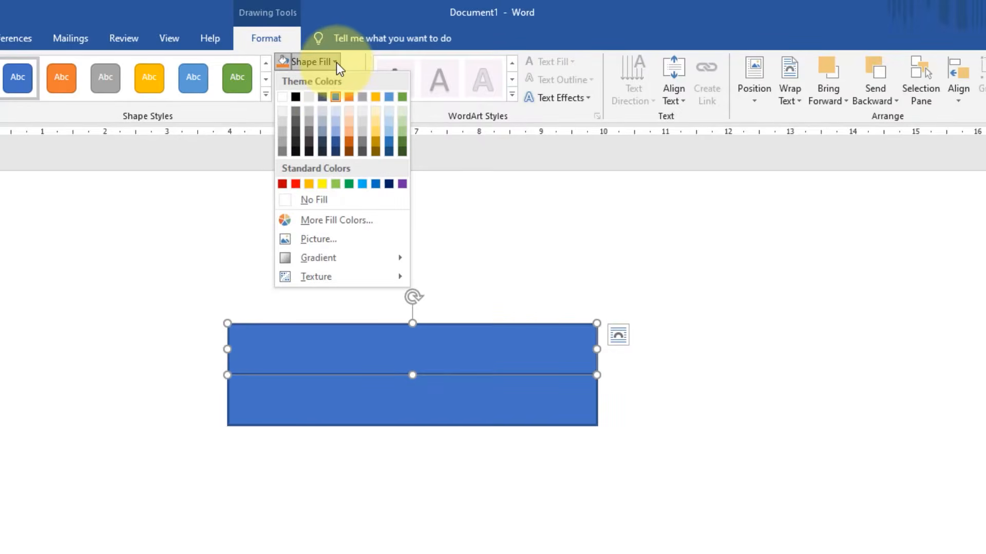
{"action": "left_click", "coordinate": [322, 204]}
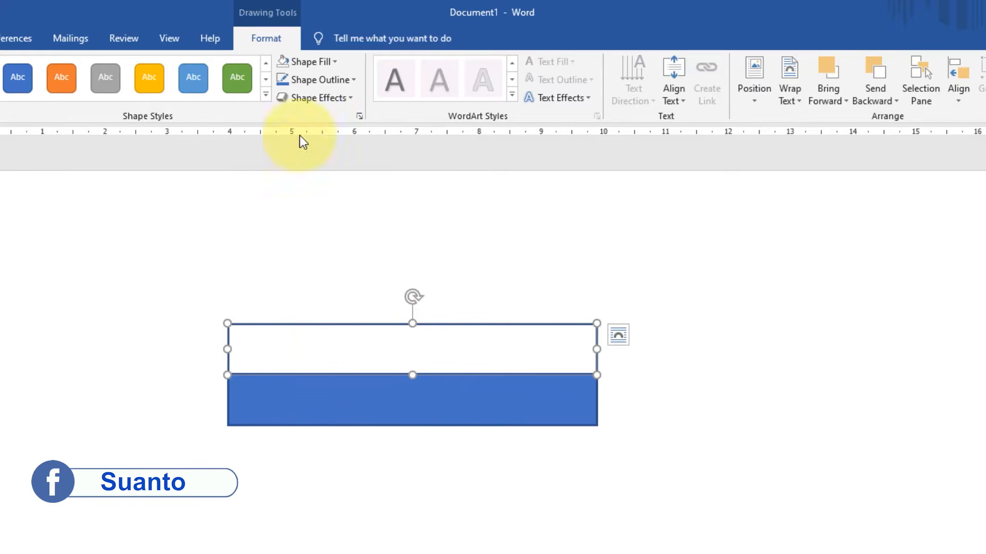
{"action": "left_click", "coordinate": [354, 78]}
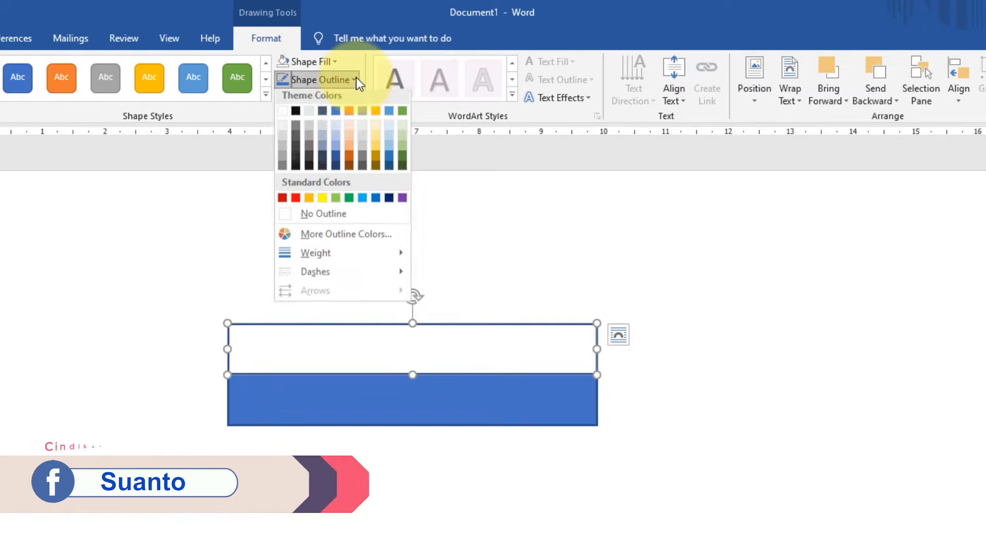
{"action": "left_click", "coordinate": [295, 115]}
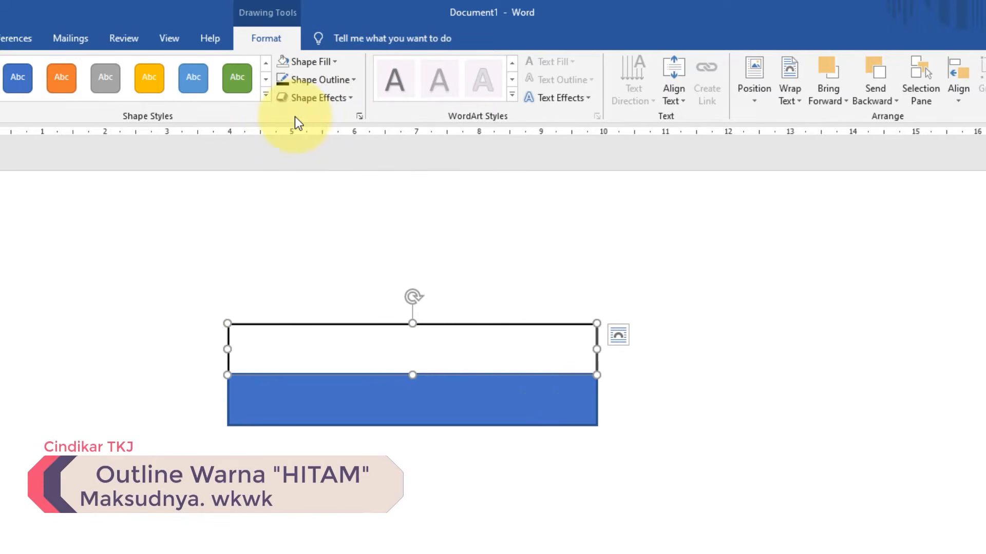
- Give the lower blue rectangle a black outline
{"action": "left_click", "coordinate": [441, 408]}
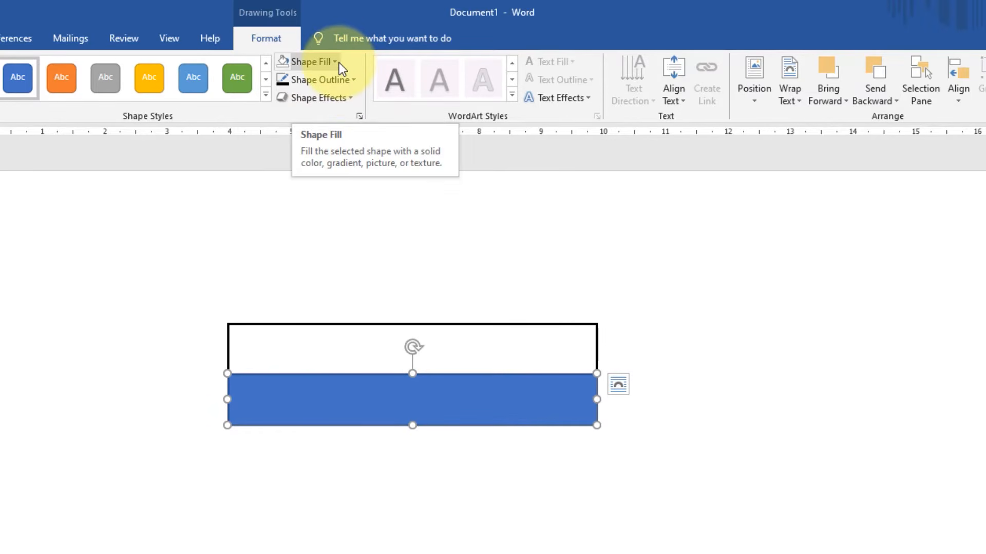
{"action": "left_click", "coordinate": [352, 82]}
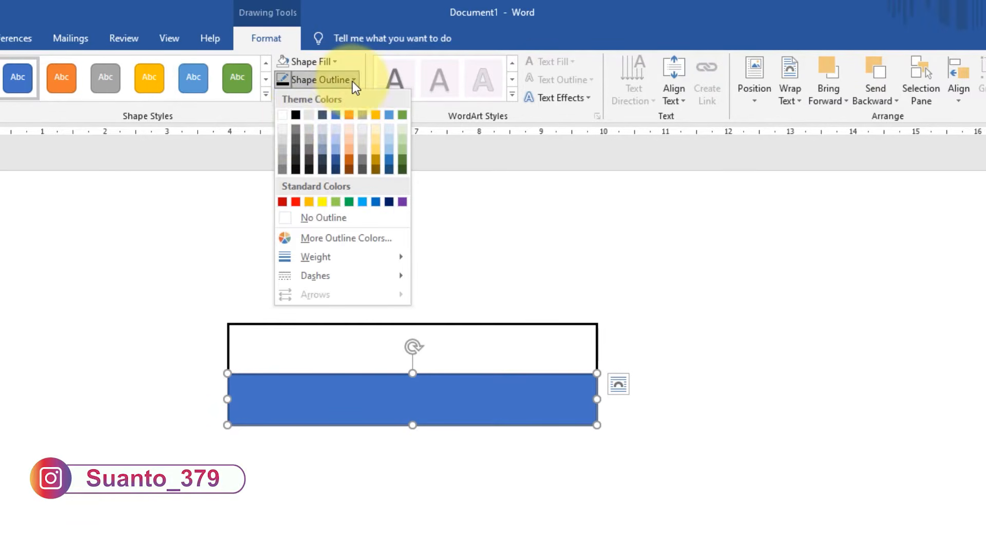
{"action": "left_click", "coordinate": [297, 115]}
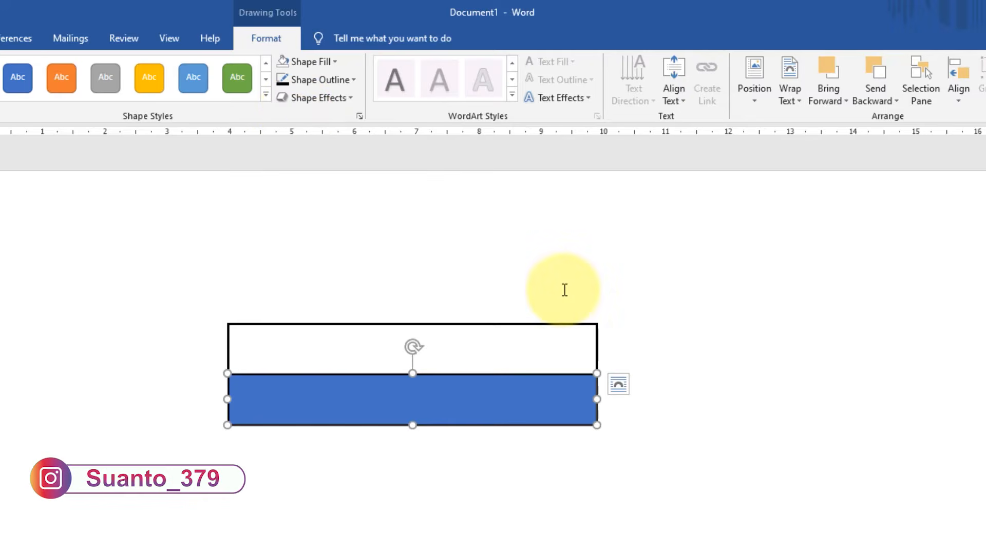
{"action": "scroll", "coordinate": [564, 299], "scroll_direction": "down", "scroll_amount": 2}
{"action": "scroll", "coordinate": [572, 268], "scroll_direction": "up", "scroll_amount": 3}
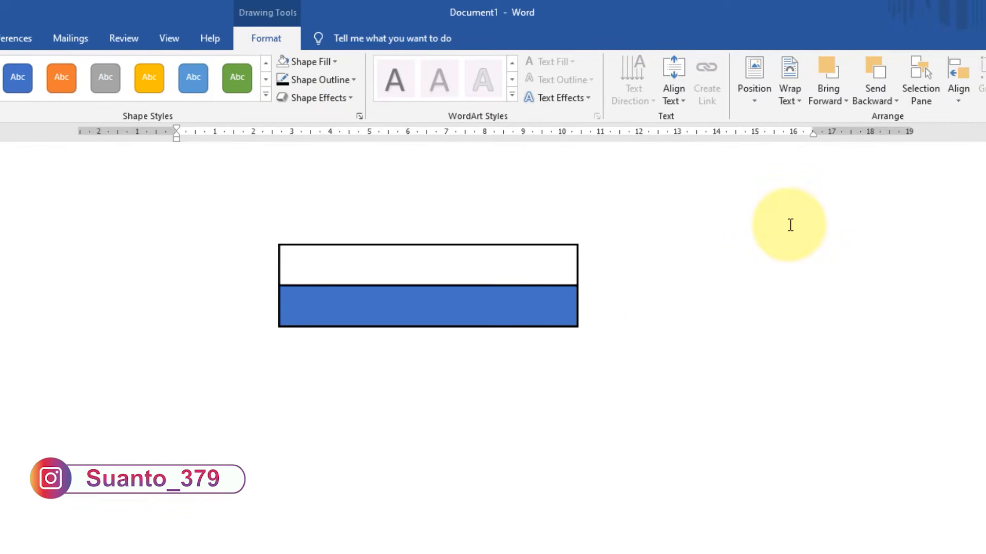
{"action": "left_click", "coordinate": [563, 257]}
- Add the text "KEPALA SEKOLAH" inside the upper unfilled rectangle
{"action": "scroll", "coordinate": [495, 222], "scroll_direction": "up", "scroll_amount": 2}
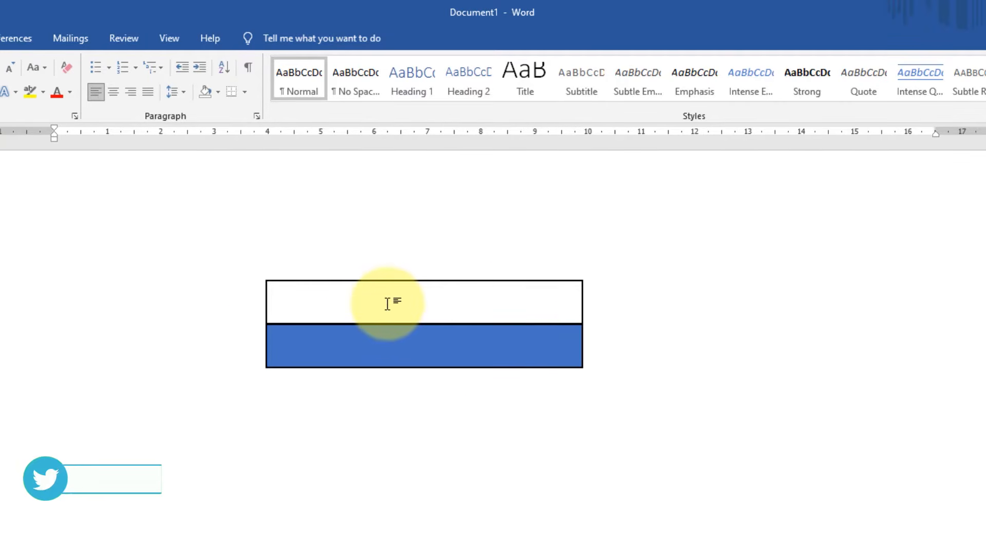
{"action": "scroll", "coordinate": [389, 329], "scroll_direction": "down", "scroll_amount": 5}
{"action": "scroll", "coordinate": [460, 241], "scroll_direction": "up", "scroll_amount": 3}
{"action": "scroll", "coordinate": [473, 200], "scroll_direction": "down", "scroll_amount": 2}
{"action": "scroll", "coordinate": [375, 275], "scroll_direction": "up", "scroll_amount": 3}
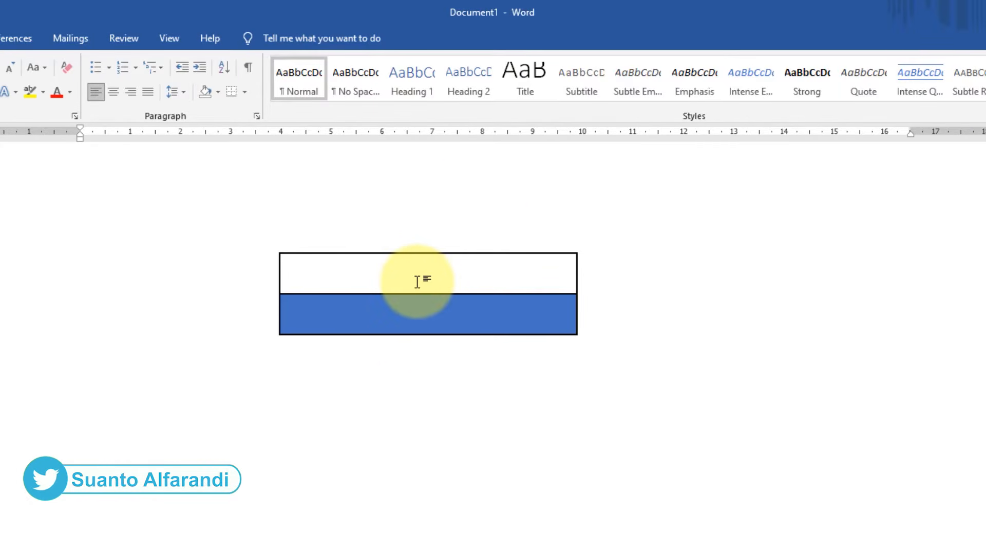
{"action": "left_click", "coordinate": [465, 256]}
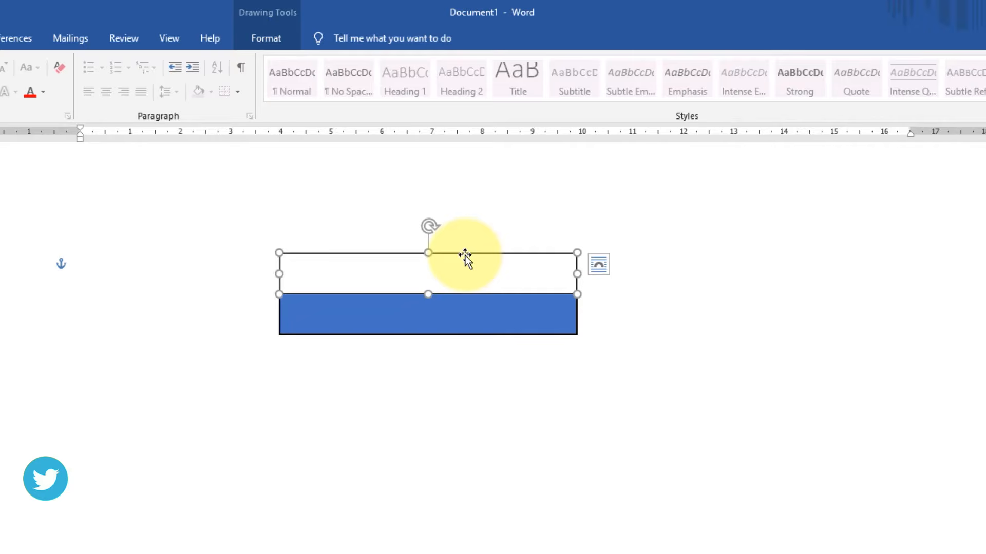
{"action": "right_click", "coordinate": [465, 255]}
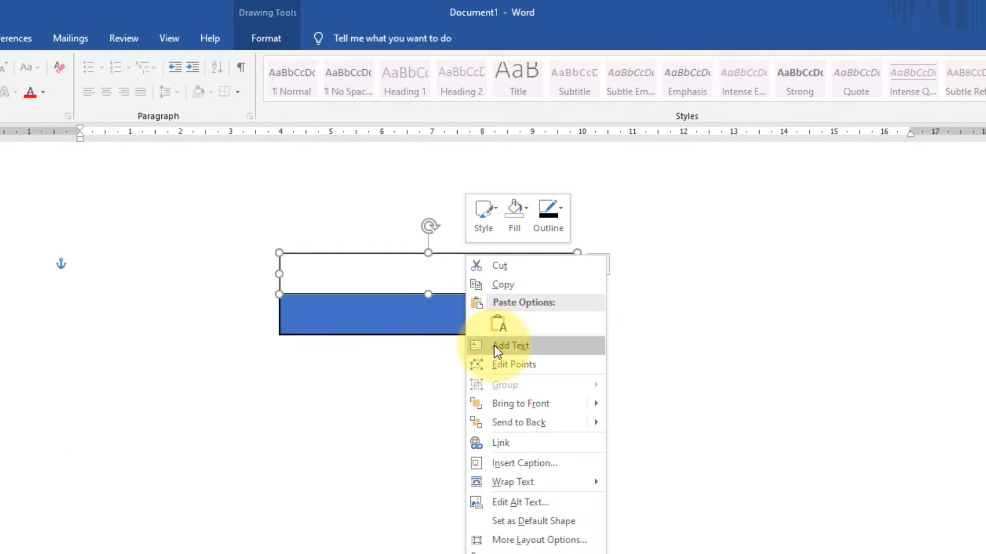
{"action": "left_click", "coordinate": [524, 348]}
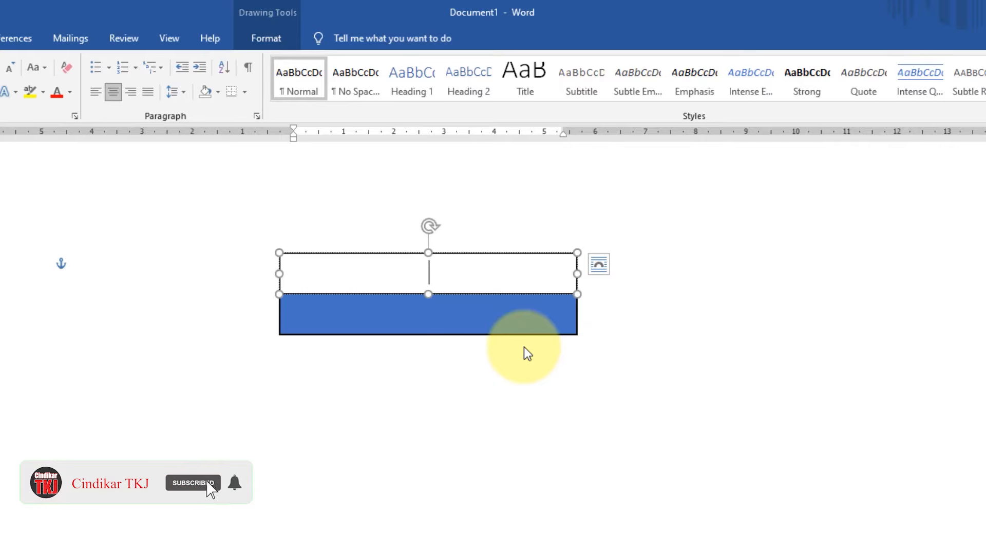
{"action": "type", "text": "Kepala SEKOLAH"}
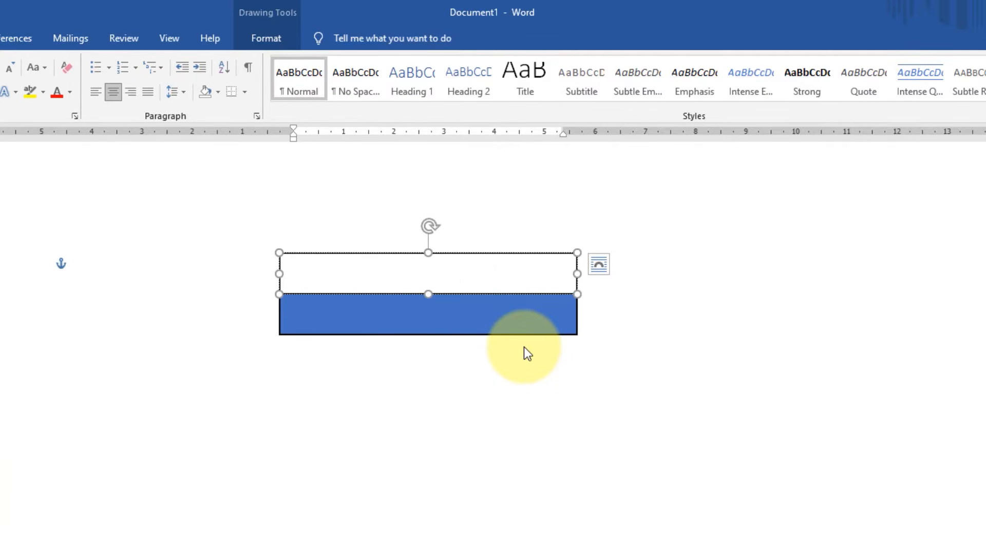
- Set the font color of the whole text in the upper rectangle to black
{"action": "double_click", "coordinate": [476, 294]}
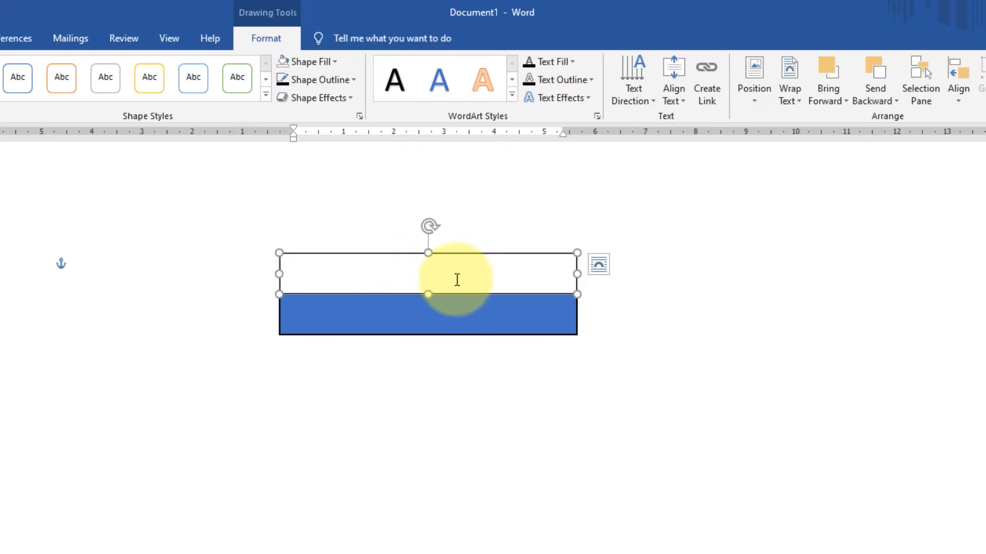
{"action": "left_click", "coordinate": [457, 280]}
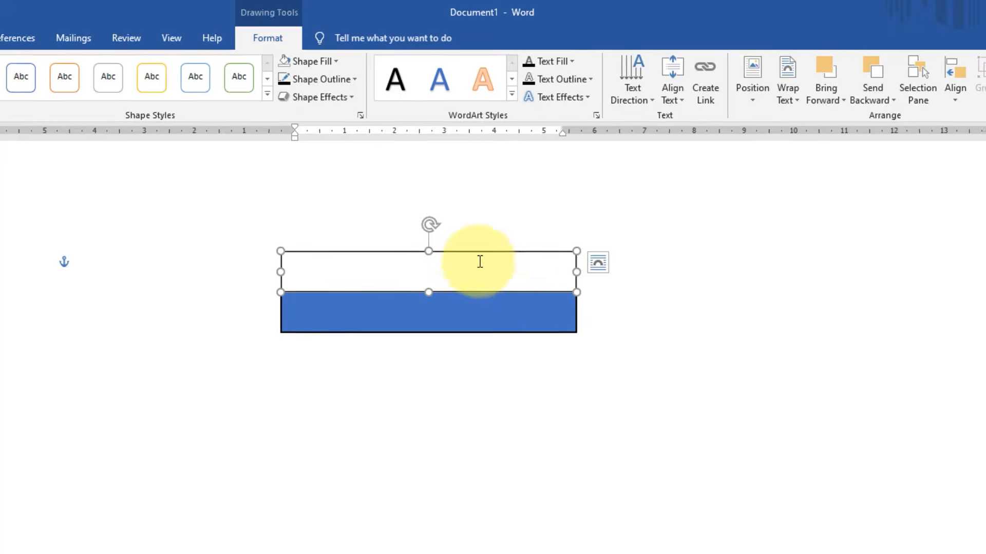
{"action": "left_click_drag", "start_coordinate": [503, 269], "coordinate": [273, 247]}
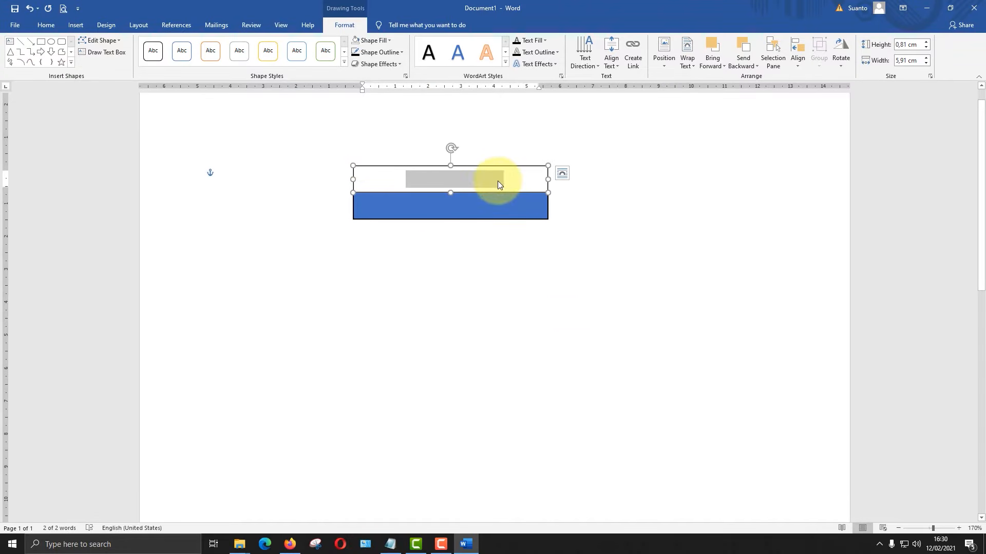
{"action": "left_click", "coordinate": [46, 24]}
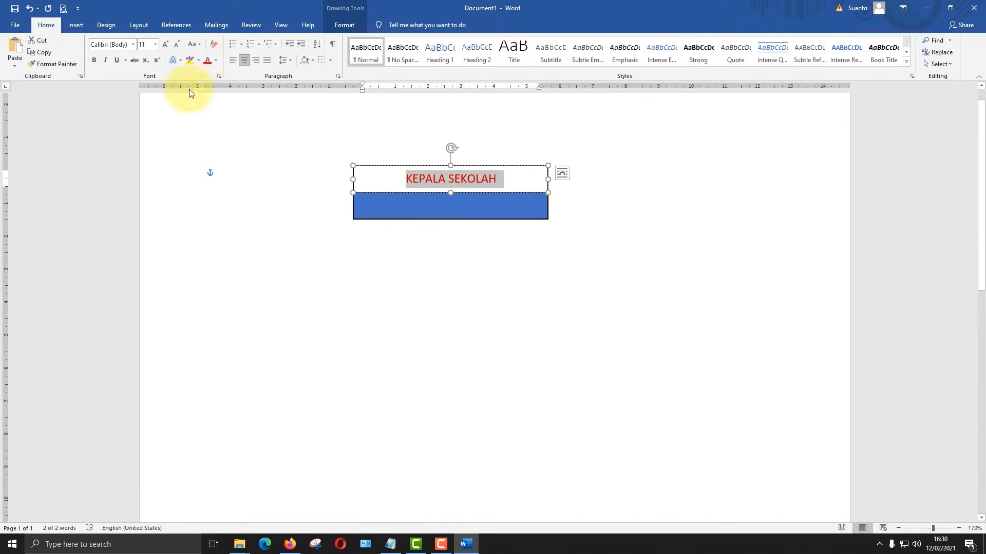
{"action": "left_click", "coordinate": [216, 60]}
{"action": "left_click", "coordinate": [209, 73]}
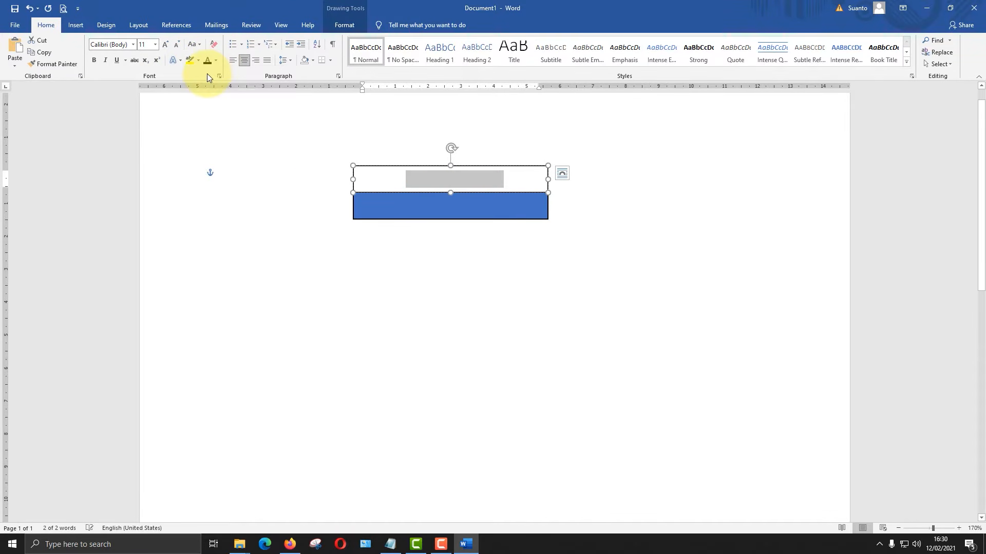
- Format the KEPALA SEKOLAH text as bold at font size 16
{"action": "left_click", "coordinate": [155, 46]}
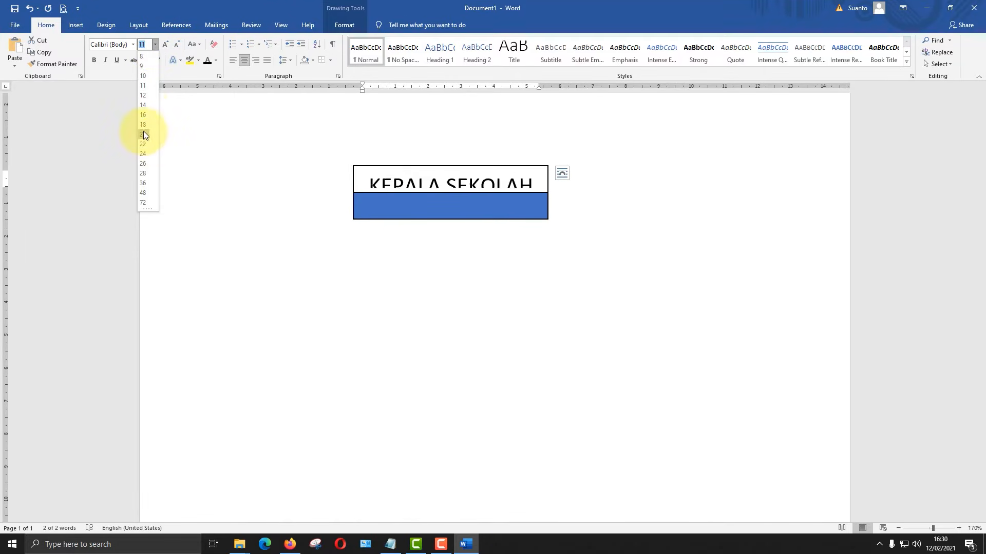
{"action": "left_click", "coordinate": [147, 115]}
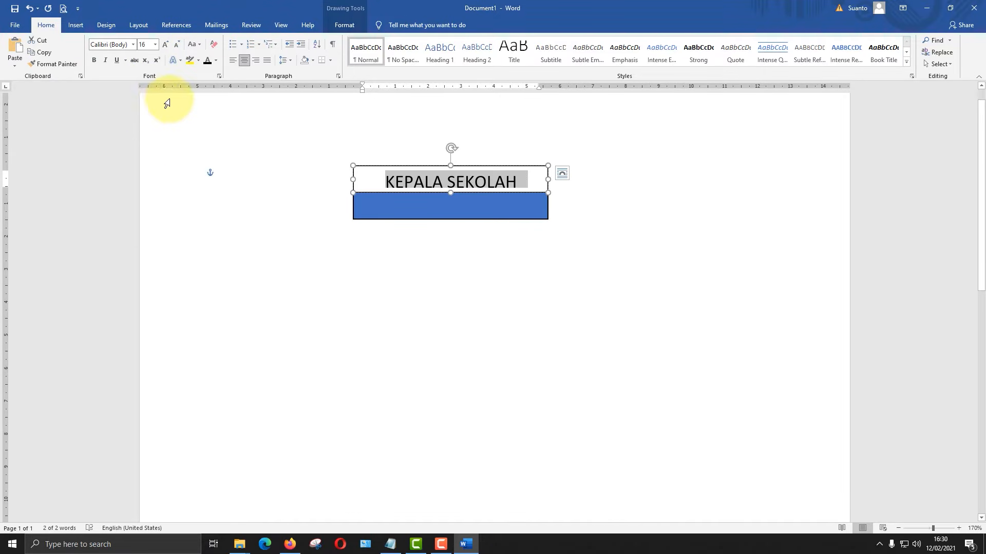
{"action": "left_click", "coordinate": [93, 60]}
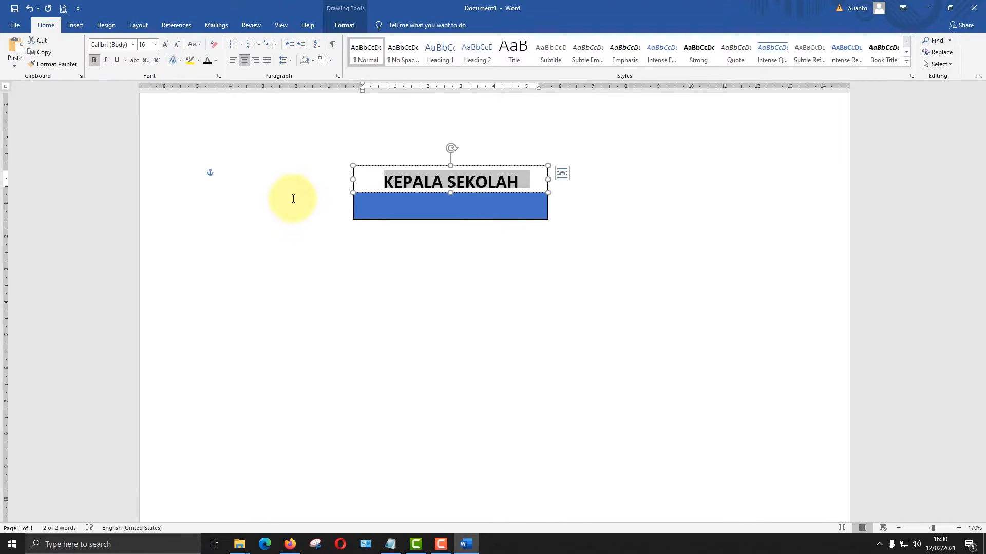
{"action": "left_click", "coordinate": [544, 241]}
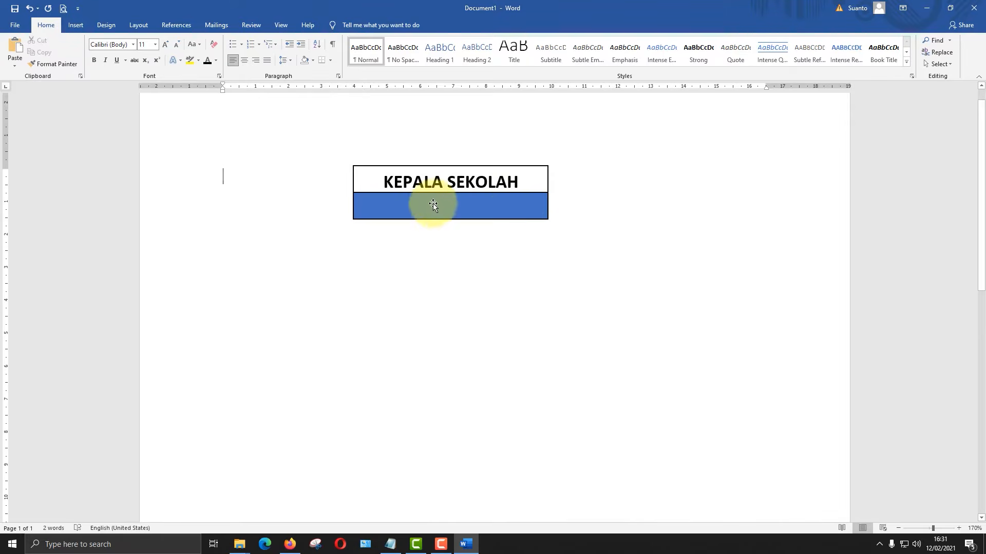
- Add the school principal's name and degree as text inside the lower blue rectangle
{"action": "left_click", "coordinate": [454, 211]}
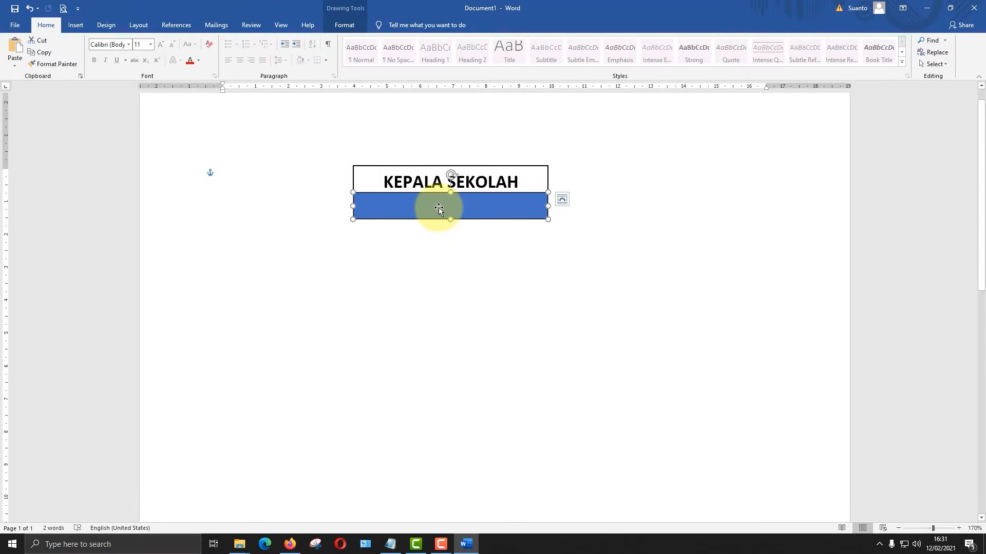
{"action": "right_click", "coordinate": [439, 207]}
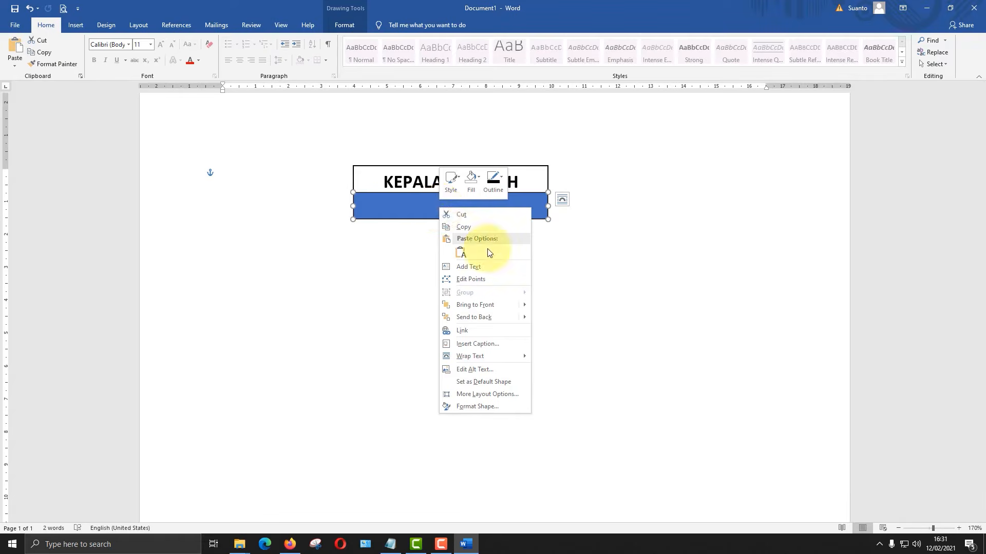
{"action": "left_click", "coordinate": [475, 267]}
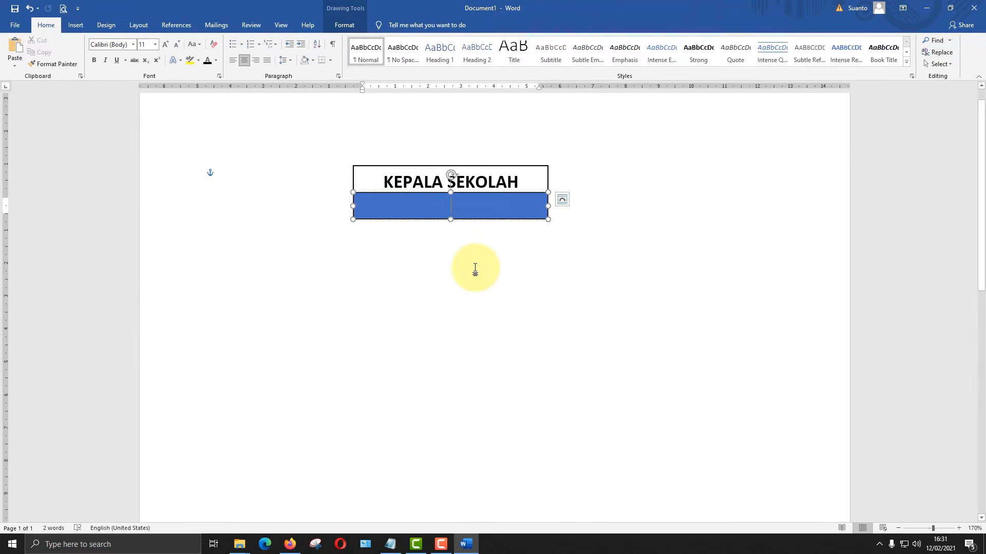
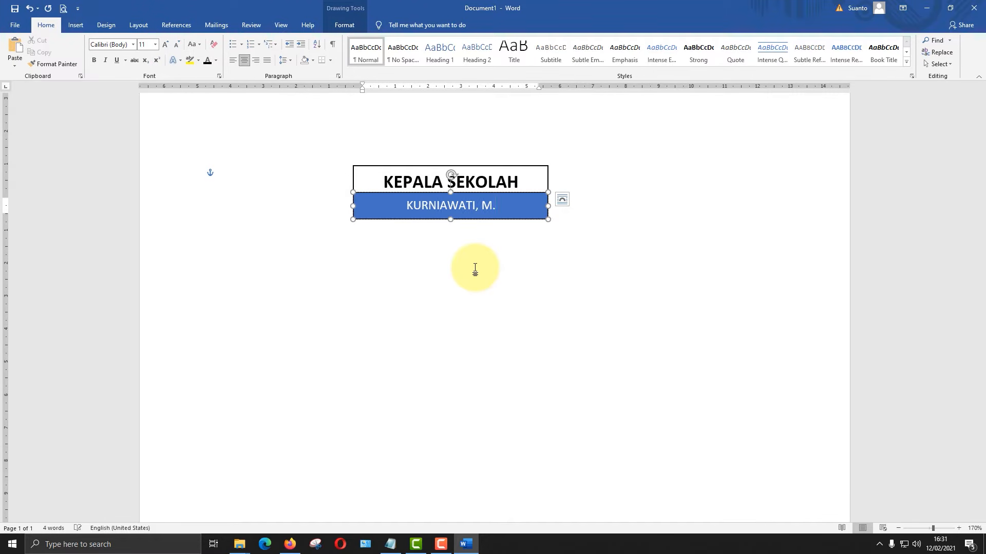
- Set the font size of the principal's name in the blue rectangle to 14
{"action": "triple_click", "coordinate": [394, 204]}
{"action": "left_click", "coordinate": [164, 44]}
{"action": "left_click", "coordinate": [162, 45]}
{"action": "left_click", "coordinate": [162, 45]}
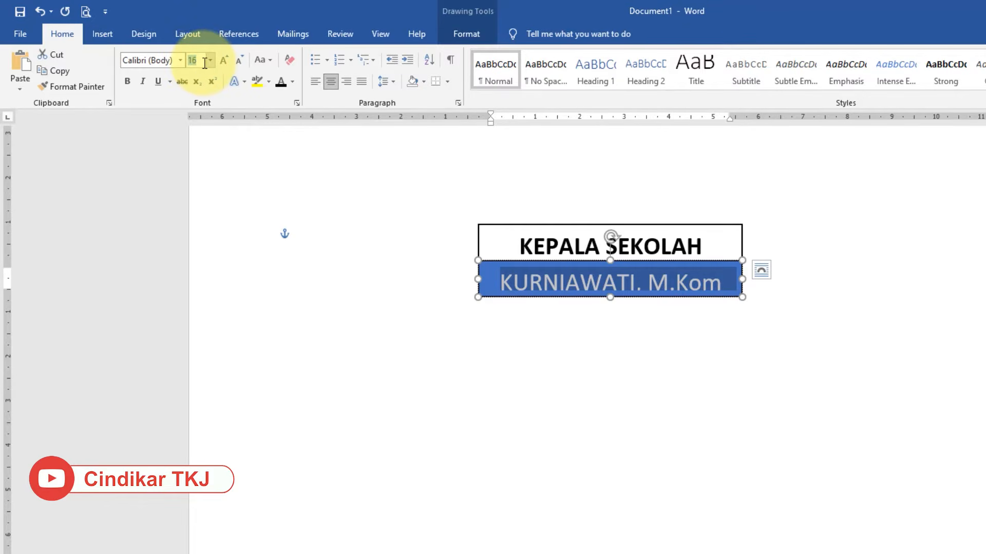
{"action": "left_click", "coordinate": [204, 63]}
{"action": "type", "text": "14"}
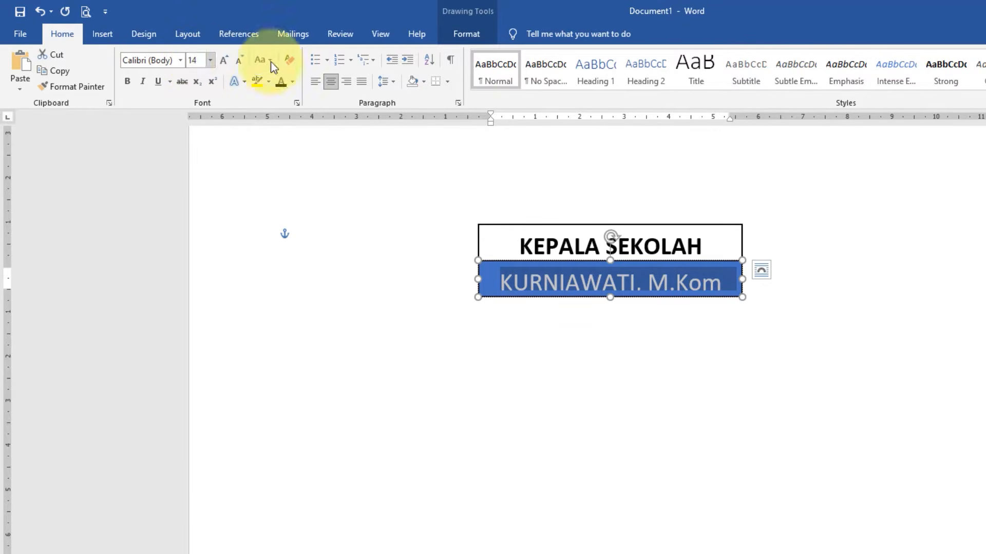
- Make the principal's name bold and center it in the blue rectangle
{"action": "left_click", "coordinate": [286, 56]}
{"action": "key", "text": "ctrl+z"}
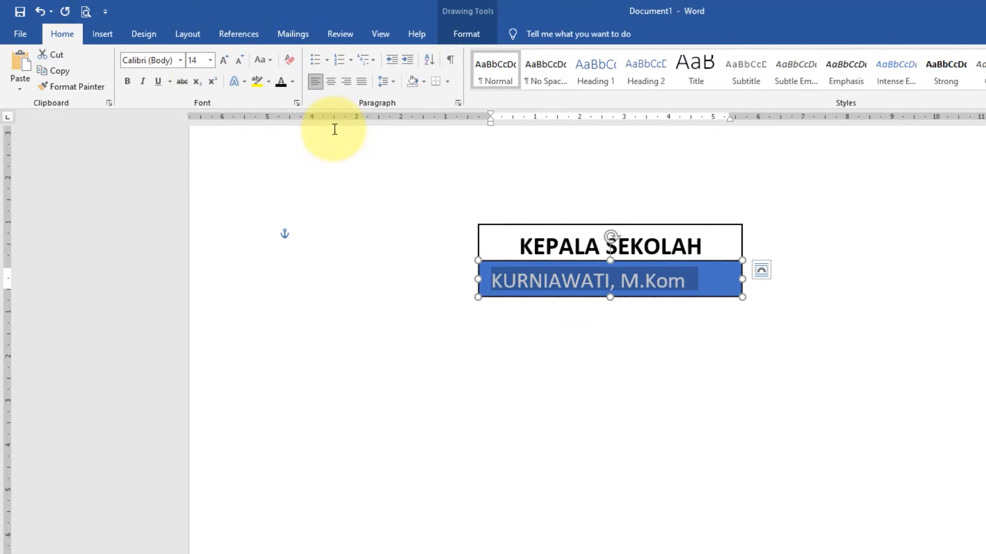
{"action": "key", "text": "ctrl+b"}
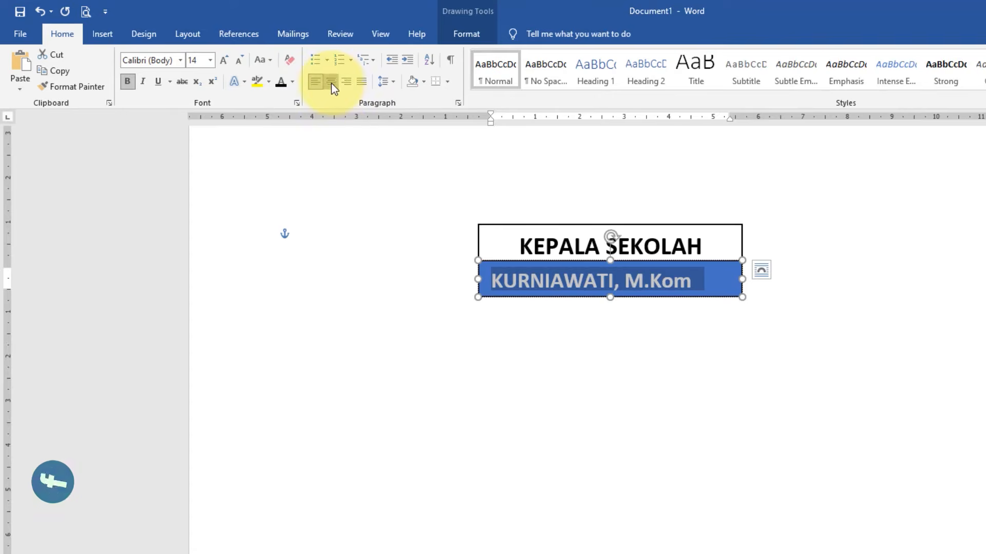
{"action": "left_click", "coordinate": [331, 82]}
{"action": "left_click", "coordinate": [385, 135]}
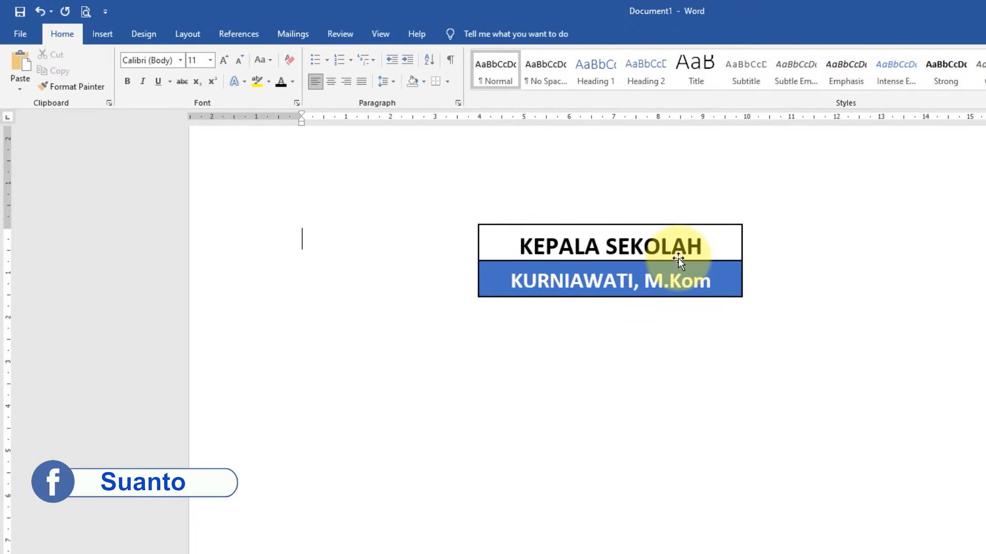
- Set the font size of the KEPALA SEKOLAH text in the upper rectangle to 14
{"action": "left_click", "coordinate": [721, 241]}
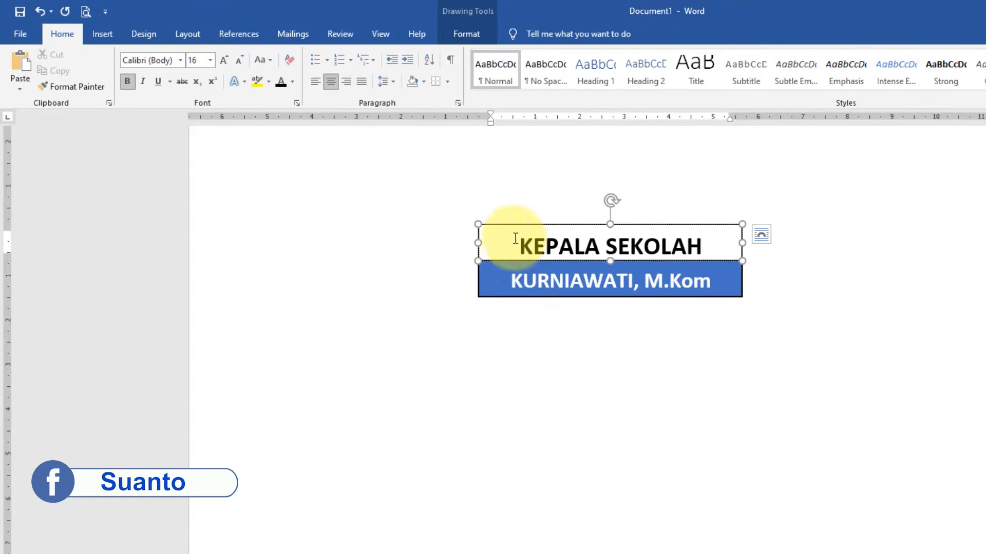
{"action": "triple_click", "coordinate": [523, 246]}
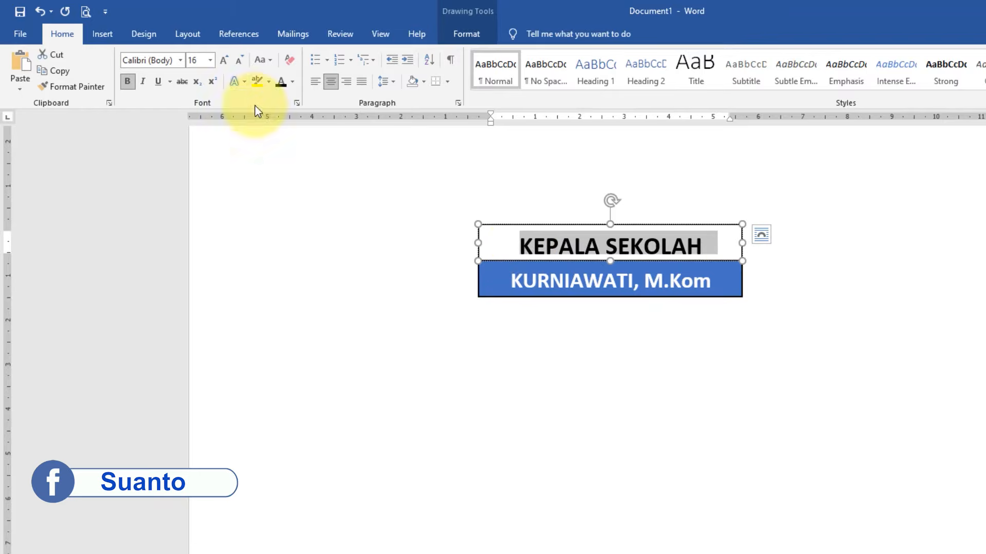
{"action": "left_click", "coordinate": [210, 61]}
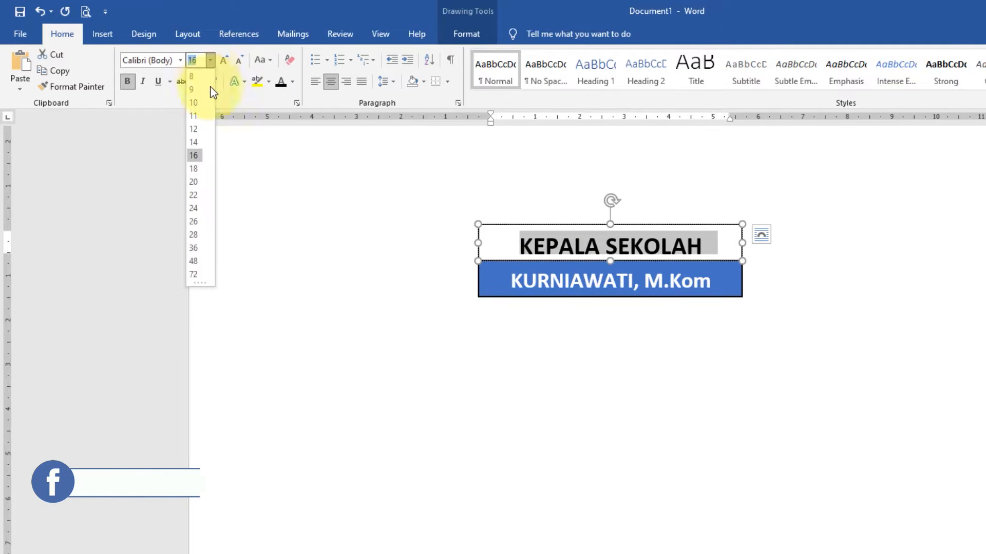
{"action": "left_click", "coordinate": [199, 141]}
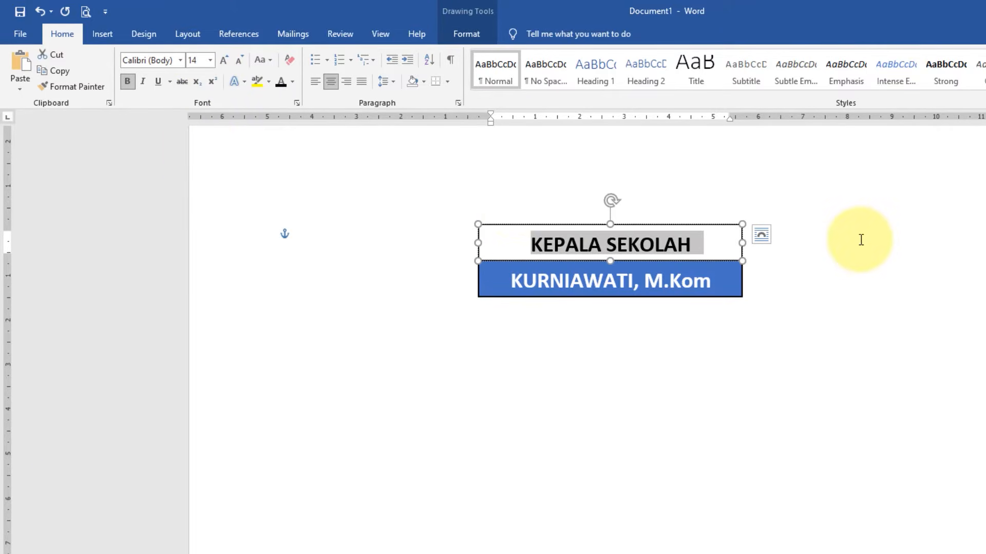
{"action": "left_click", "coordinate": [861, 240]}
- Move both rectangles of the KEPALA SEKOLAH box together horizontally to roughly the middle of the page
{"action": "scroll", "coordinate": [632, 222], "scroll_direction": "down", "scroll_amount": 4}
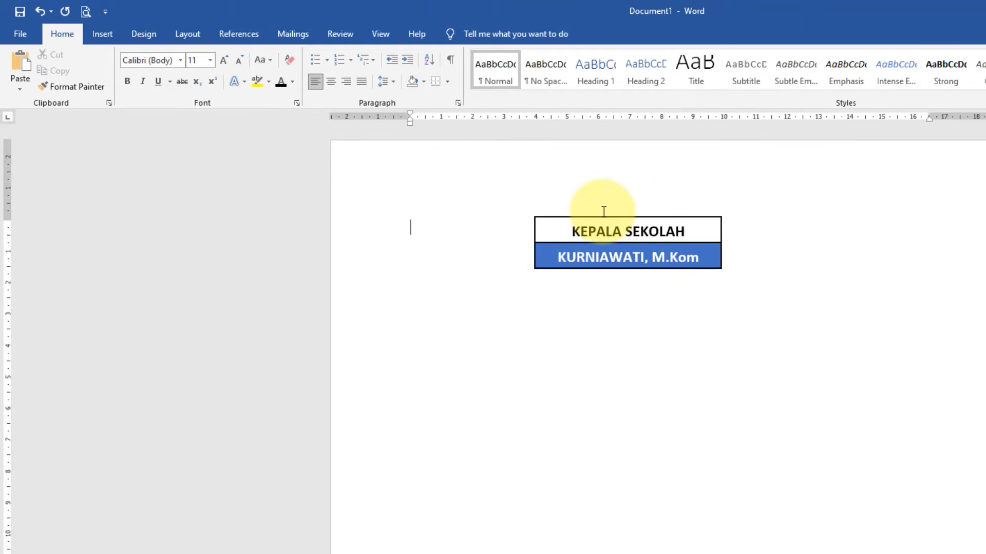
{"action": "scroll", "coordinate": [604, 212], "scroll_direction": "up", "scroll_amount": 2}
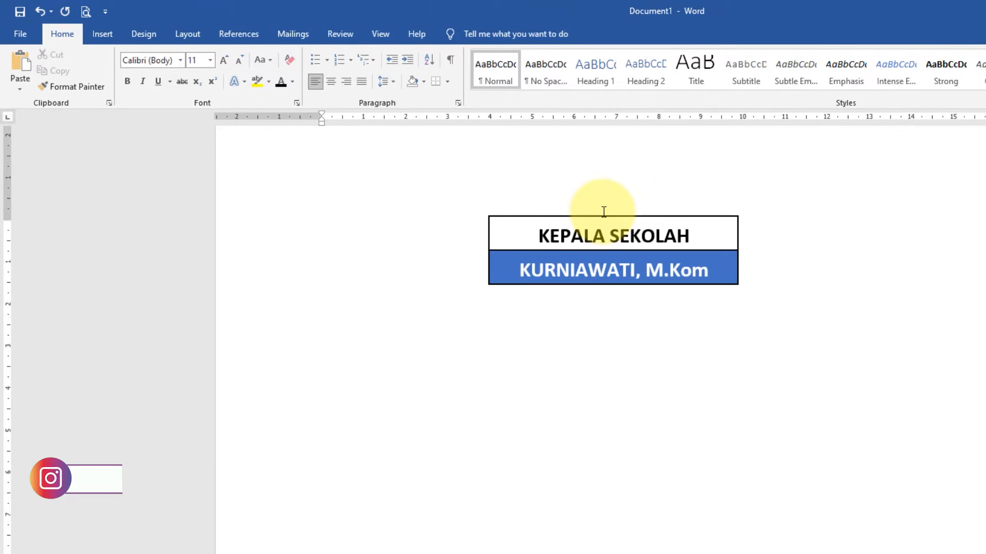
{"action": "scroll", "coordinate": [604, 211], "scroll_direction": "down", "scroll_amount": 2}
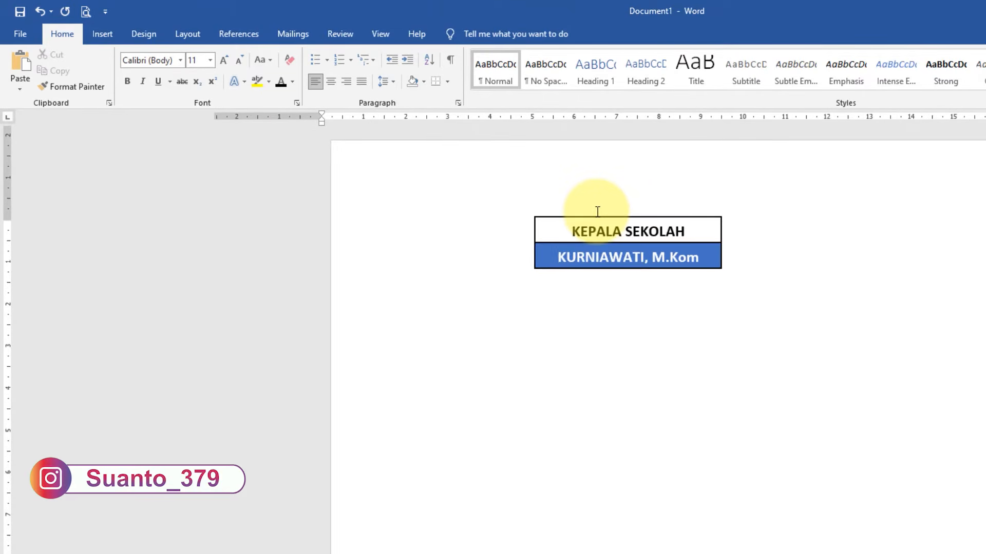
{"action": "scroll", "coordinate": [597, 211], "scroll_direction": "up", "scroll_amount": 2}
{"action": "left_click", "coordinate": [609, 185]}
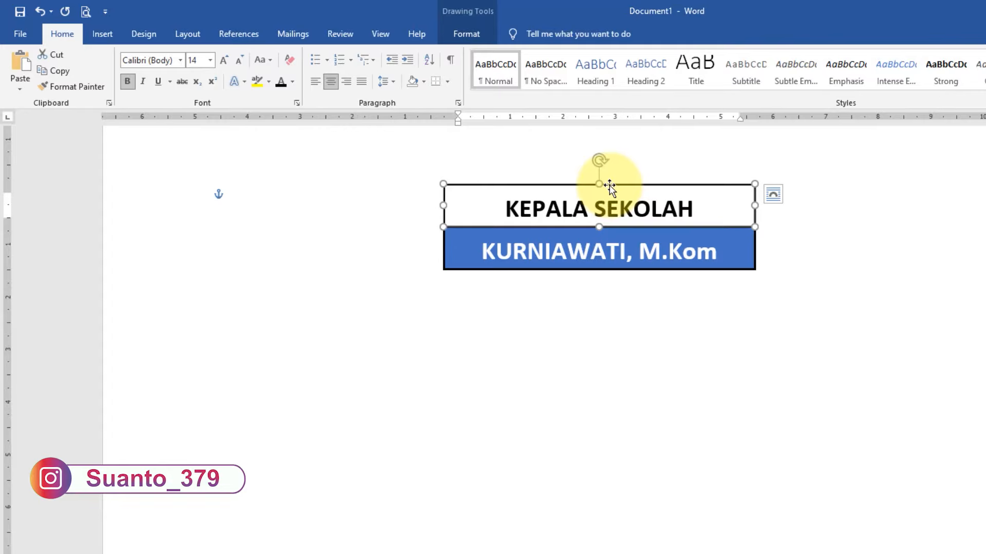
{"action": "left_click", "coordinate": [445, 257], "text": "shift"}
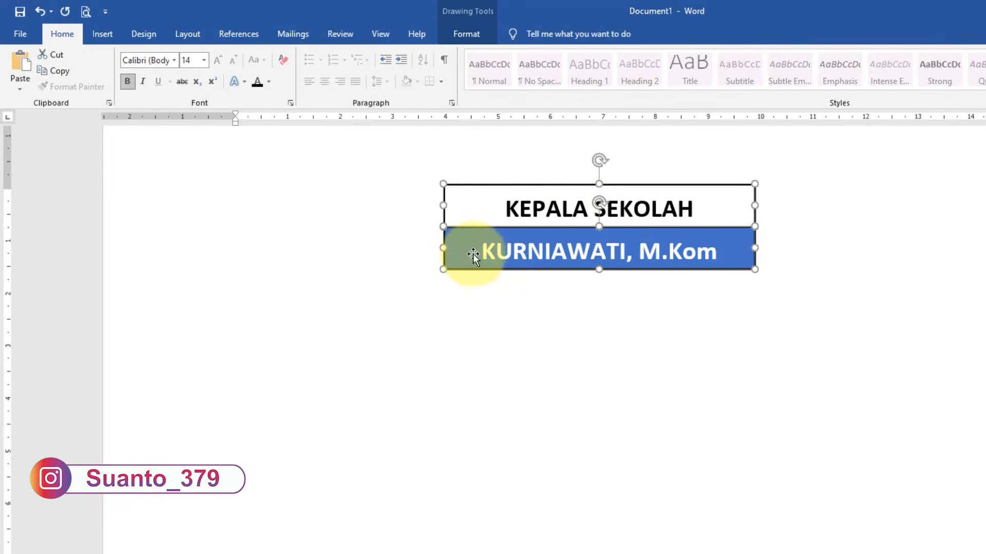
{"action": "scroll", "coordinate": [643, 191], "scroll_direction": "down", "scroll_amount": 3}
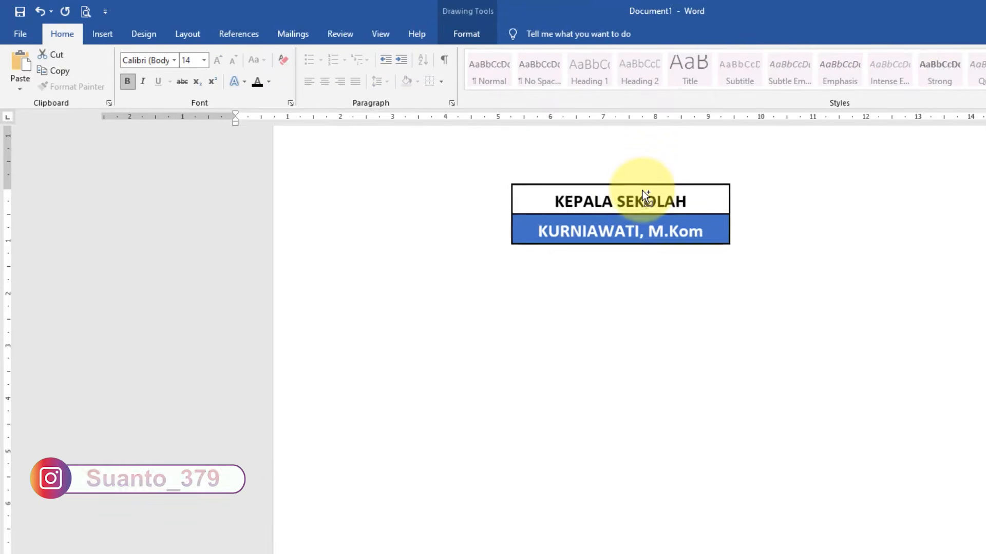
{"action": "scroll", "coordinate": [686, 139], "scroll_direction": "up", "scroll_amount": 2}
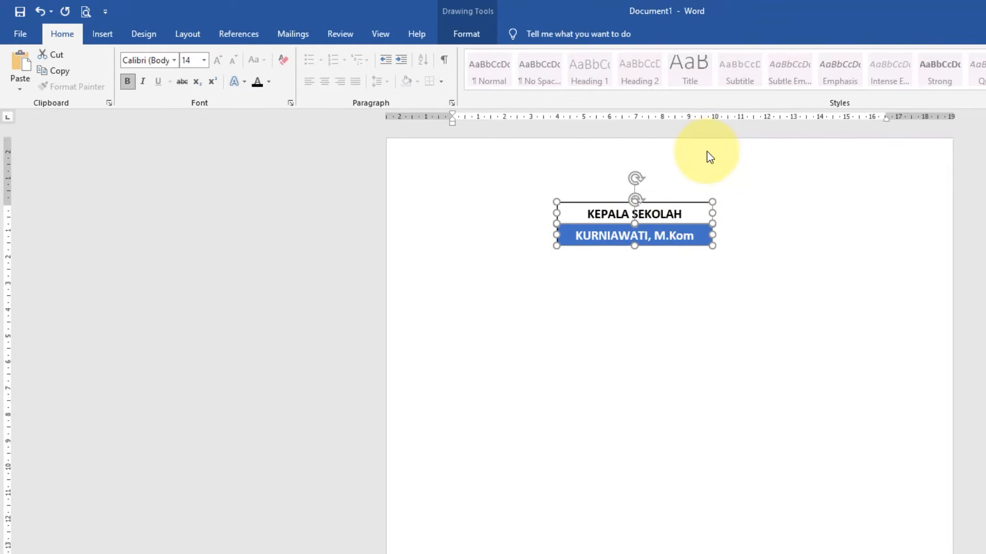
{"action": "left_click_drag", "start_coordinate": [664, 220], "coordinate": [693, 216]}
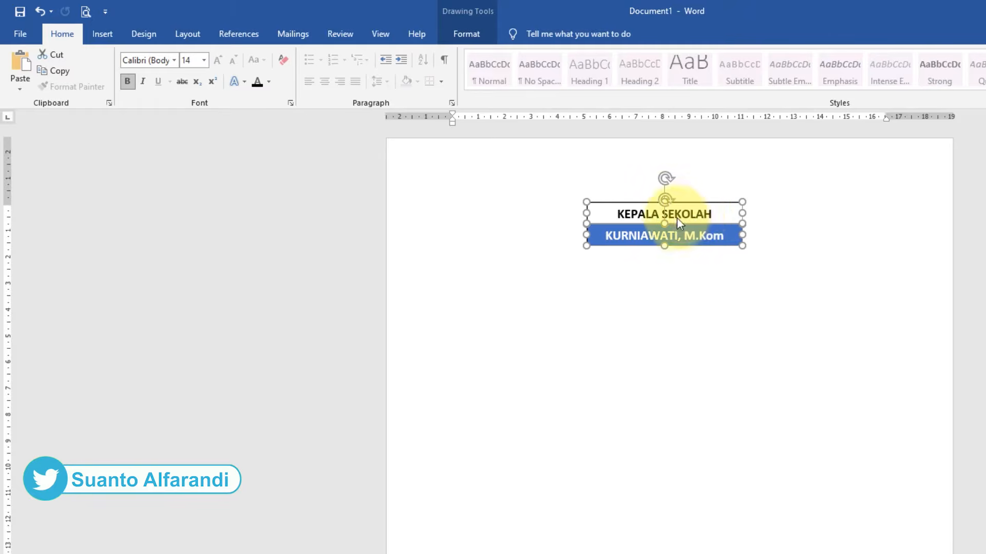
- Duplicate both rectangles of the KEPALA SEKOLAH box
{"action": "key", "text": "ctrl+d"}
{"action": "left_click_drag", "start_coordinate": [687, 233], "coordinate": [683, 257]}
{"action": "key", "text": "ctrl+z"}
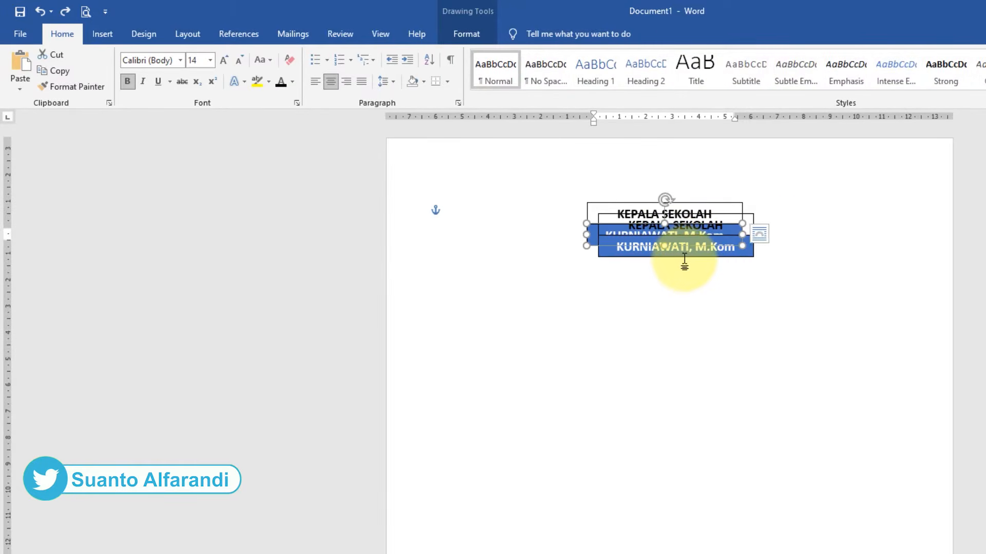
- Move both duplicated rectangles below the original box, leaving a gap and aligning their sides with it
{"action": "left_click", "coordinate": [846, 258]}
{"action": "scroll", "coordinate": [728, 212], "scroll_direction": "up", "scroll_amount": 4}
{"action": "scroll", "coordinate": [516, 212], "scroll_direction": "up", "scroll_amount": 3}
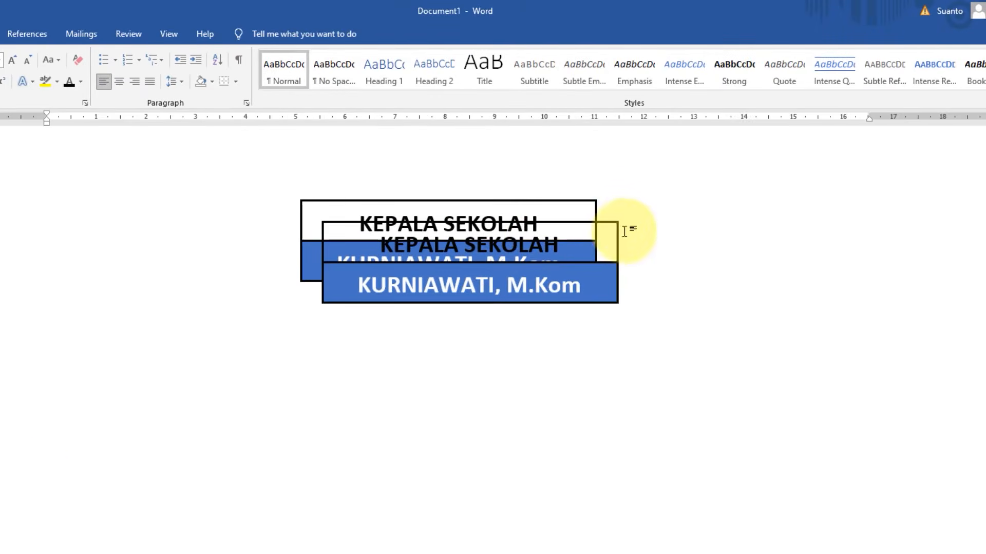
{"action": "left_click", "coordinate": [617, 226]}
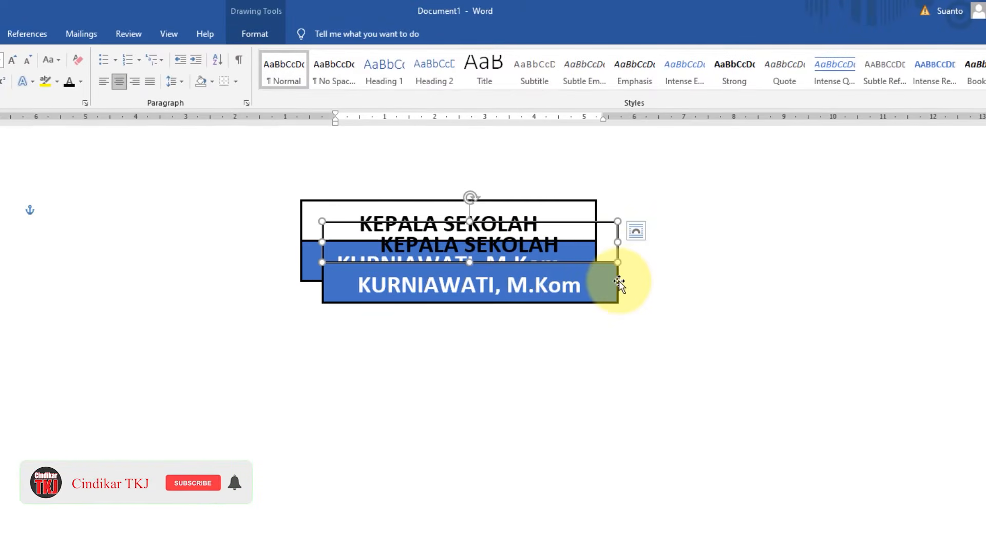
{"action": "left_click_drag", "start_coordinate": [543, 267], "coordinate": [523, 369]}
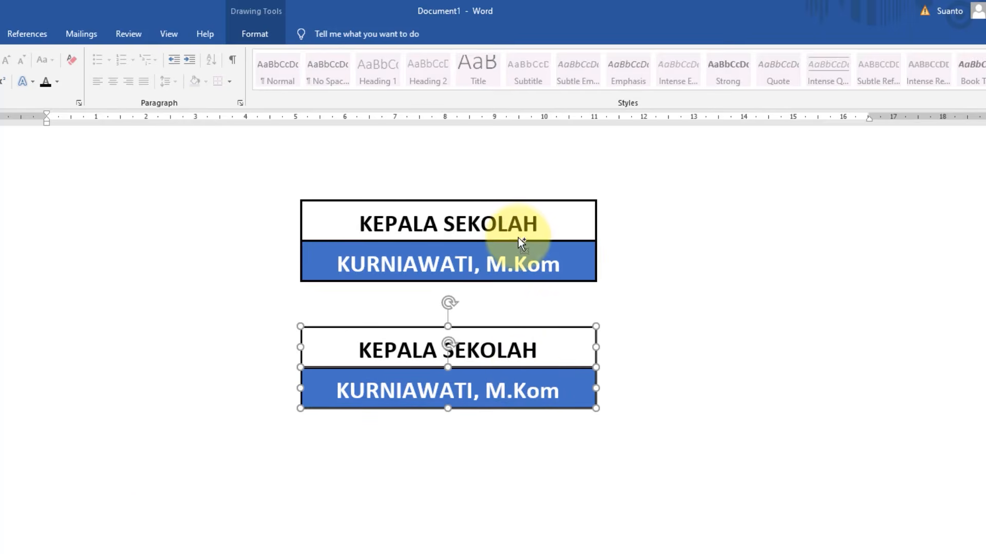
{"action": "scroll", "coordinate": [519, 244], "scroll_direction": "down", "scroll_amount": 3}
{"action": "left_click", "coordinate": [704, 253]}
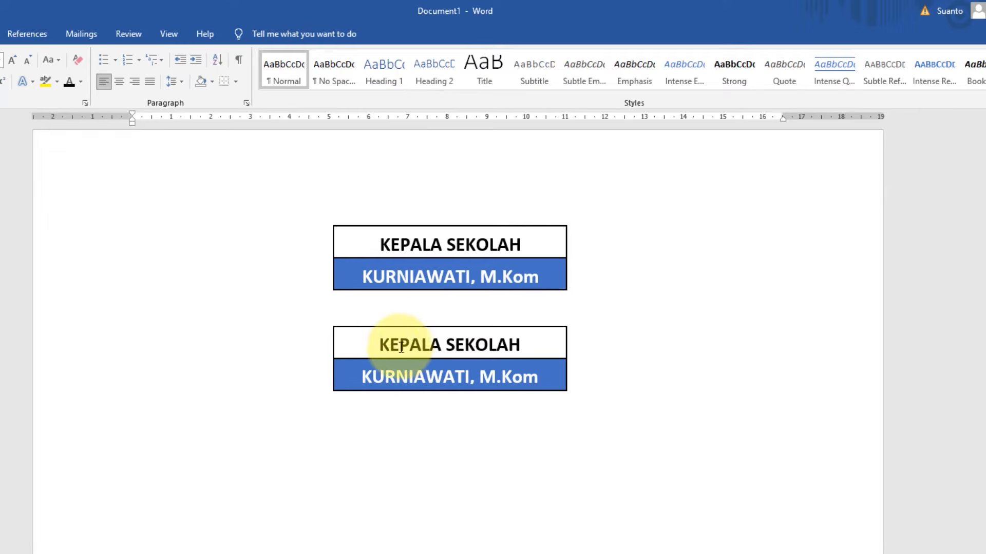
- Change the lower box's heading to "PEMBINA OSIS" and replace the name beneath it with the advisor's name and degree
{"action": "left_click_drag", "start_coordinate": [380, 346], "coordinate": [519, 346]}
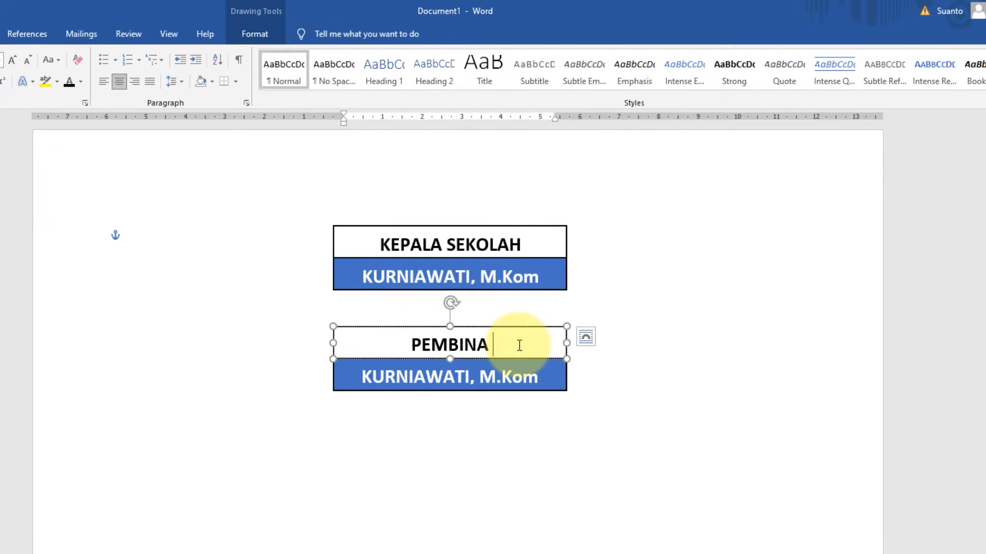
{"action": "type", "text": "OSIS"}
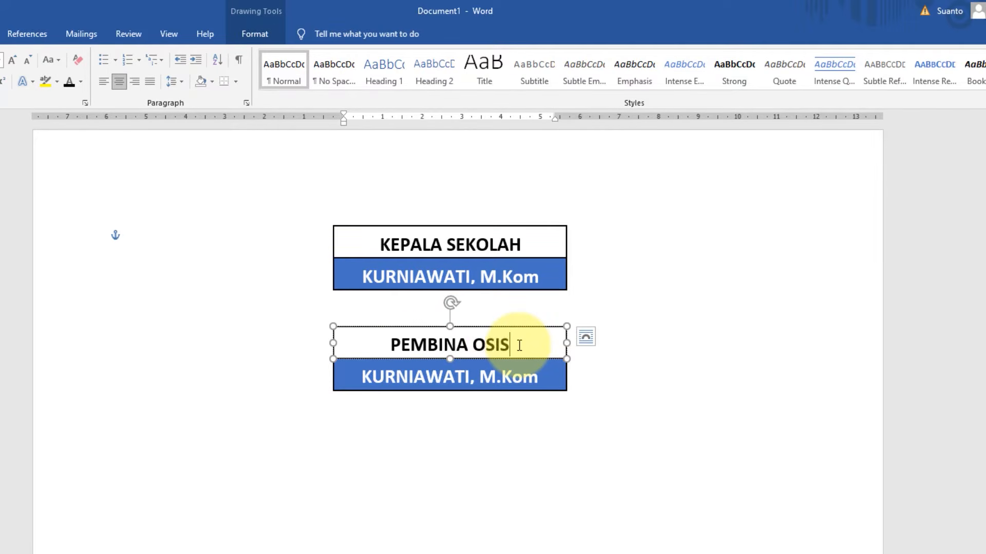
{"action": "left_click", "coordinate": [506, 372]}
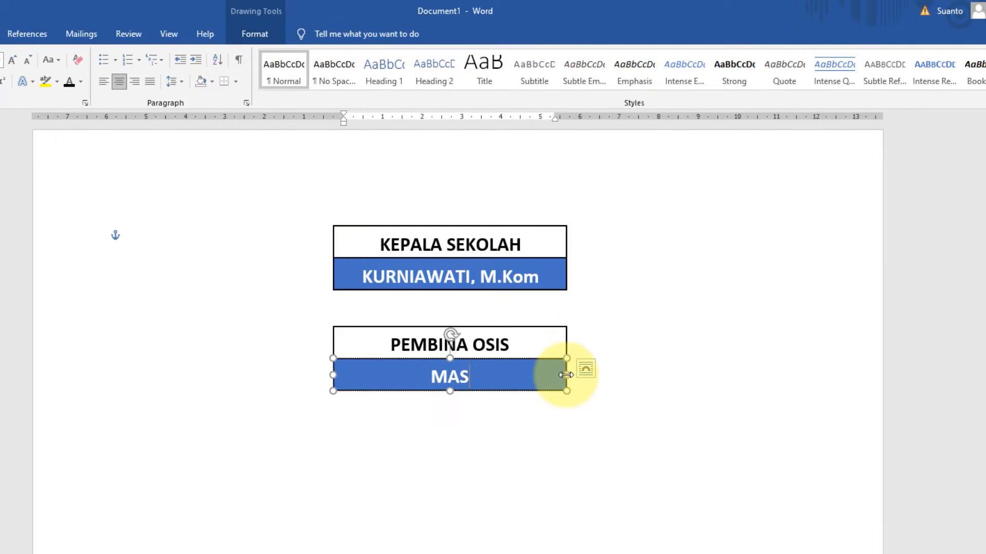
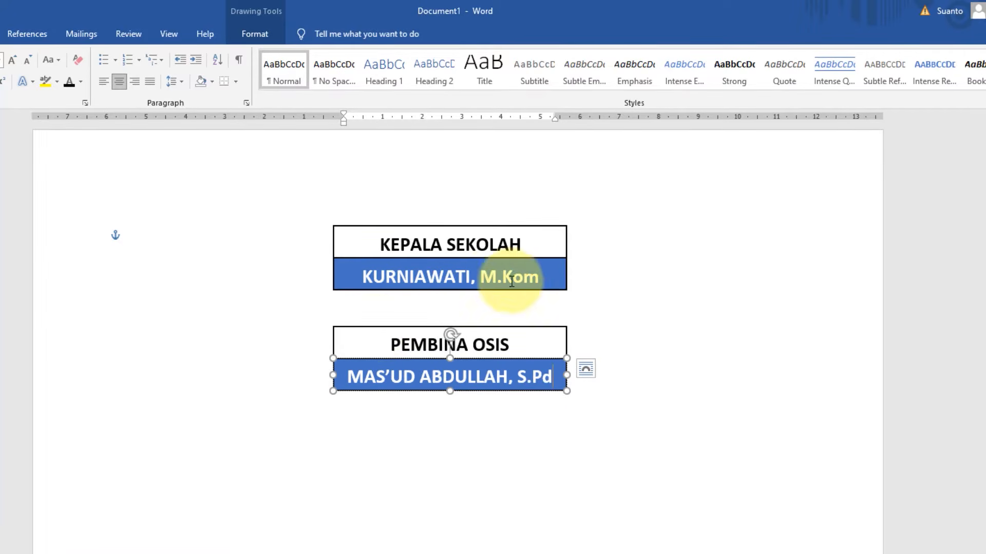
- Group the heading and name rectangles of the PEMBINA OSIS box into one object
{"action": "scroll", "coordinate": [455, 308], "scroll_direction": "down", "scroll_amount": 3}
{"action": "scroll", "coordinate": [457, 308], "scroll_direction": "up", "scroll_amount": 3}
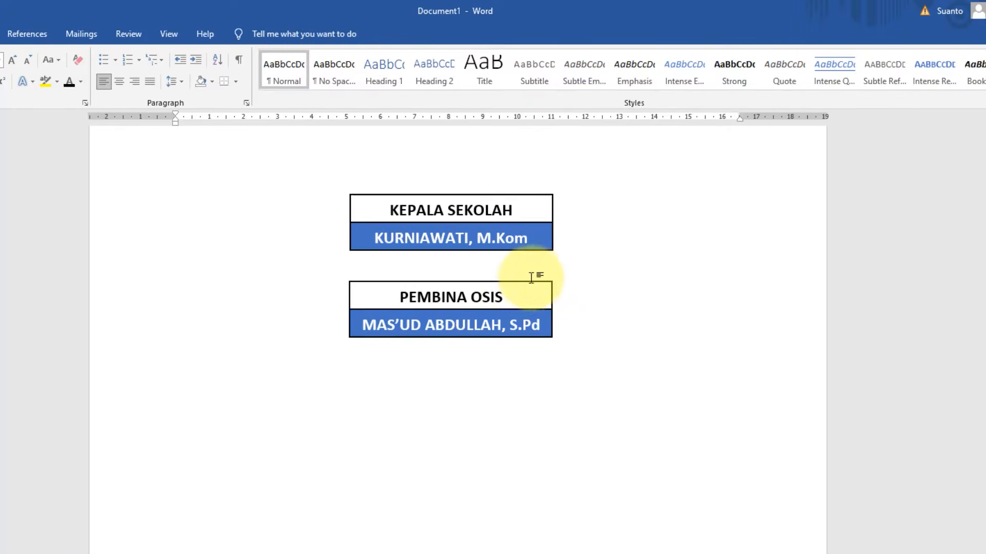
{"action": "left_click", "coordinate": [524, 282]}
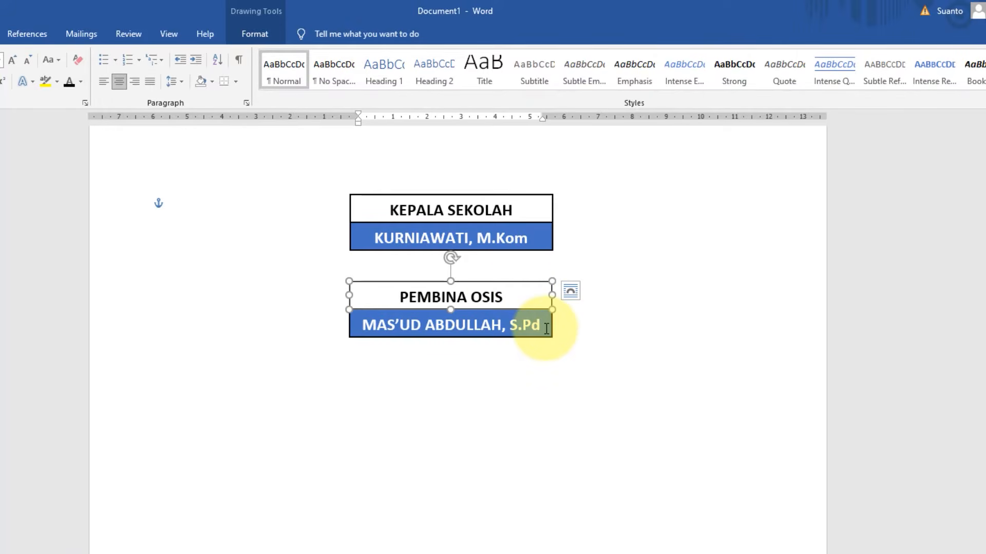
{"action": "left_click", "coordinate": [549, 334], "text": "shift"}
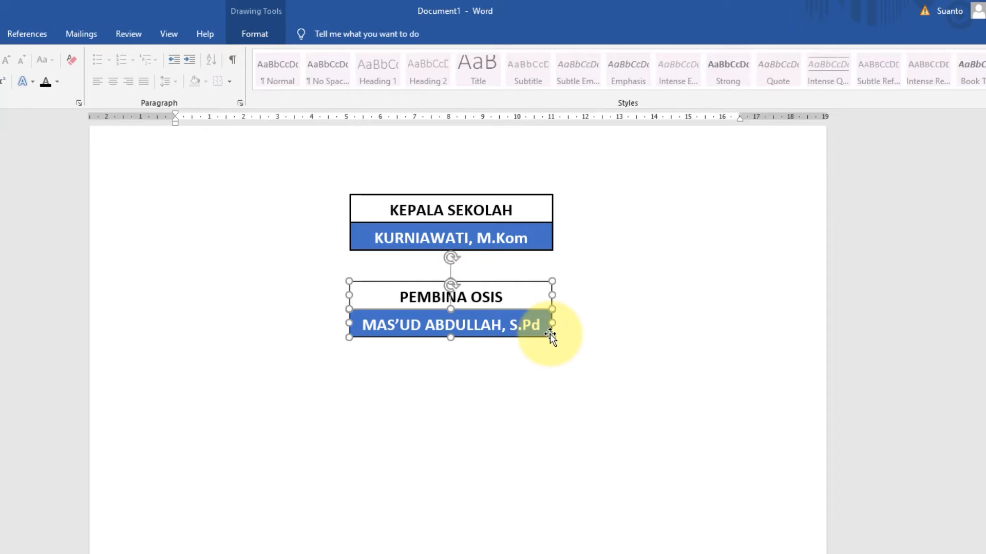
{"action": "right_click", "coordinate": [519, 309]}
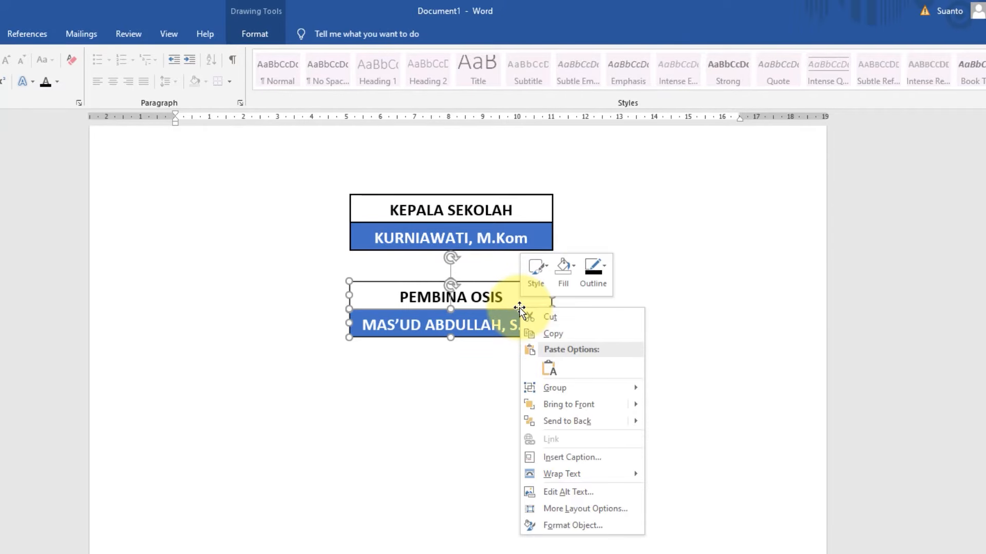
{"action": "mouse_move", "coordinate": [568, 387]}
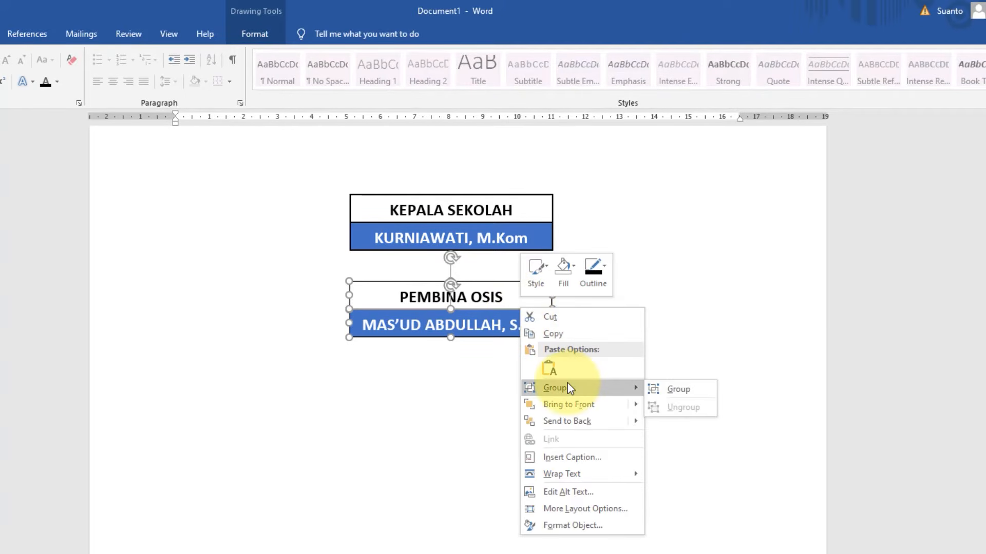
{"action": "left_click", "coordinate": [669, 389]}
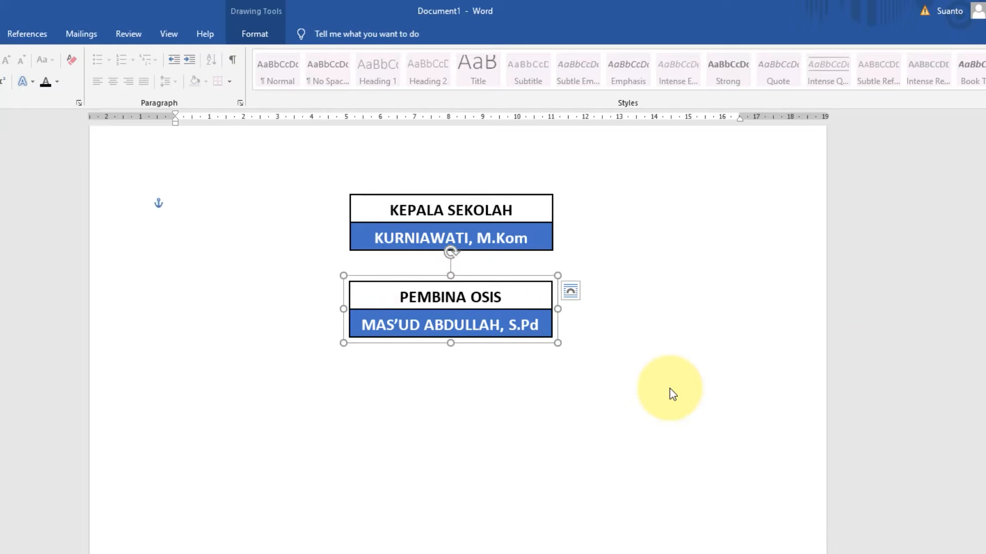
{"action": "left_click", "coordinate": [627, 347]}
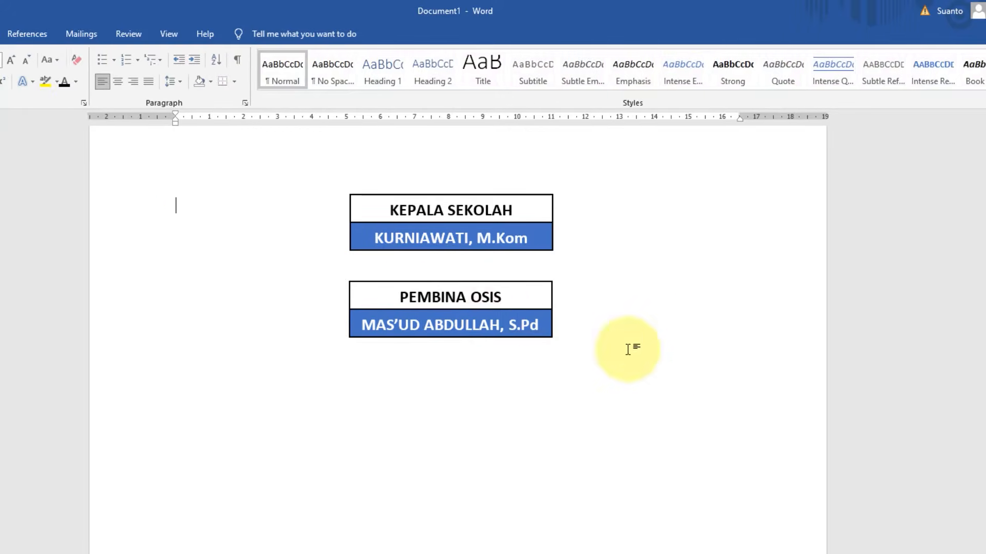
- Duplicate the grouped PEMBINA OSIS box and arrange three copies below it: one roughly centred and one on each side further down
{"action": "left_click", "coordinate": [487, 313]}
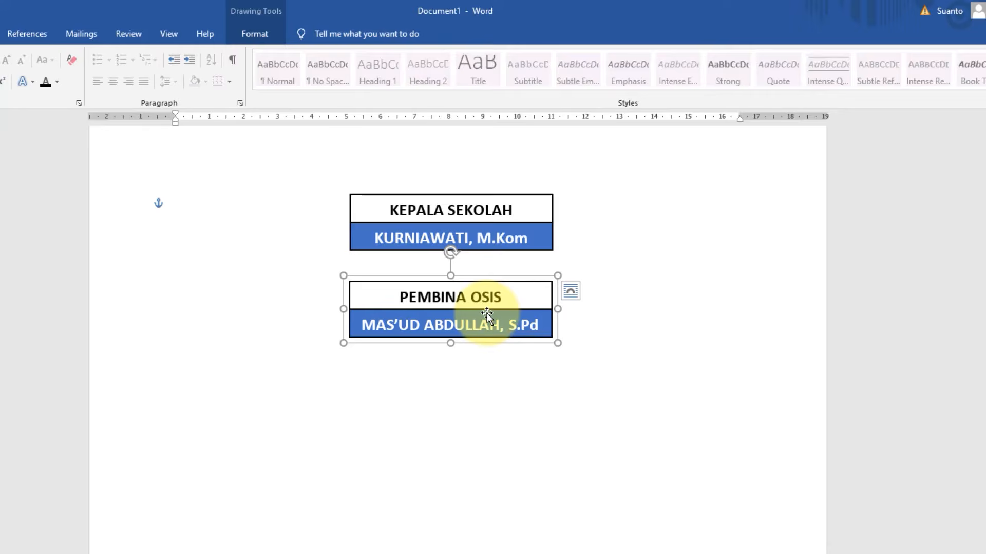
{"action": "left_click_drag", "start_coordinate": [481, 307], "coordinate": [250, 468]}
{"action": "key", "text": "ctrl+d"}
- Duplicate the right-hand copy and move the new box well below the left-hand copy
{"action": "key", "text": "ctrl+d"}
{"action": "left_click_drag", "start_coordinate": [287, 487], "coordinate": [704, 476]}
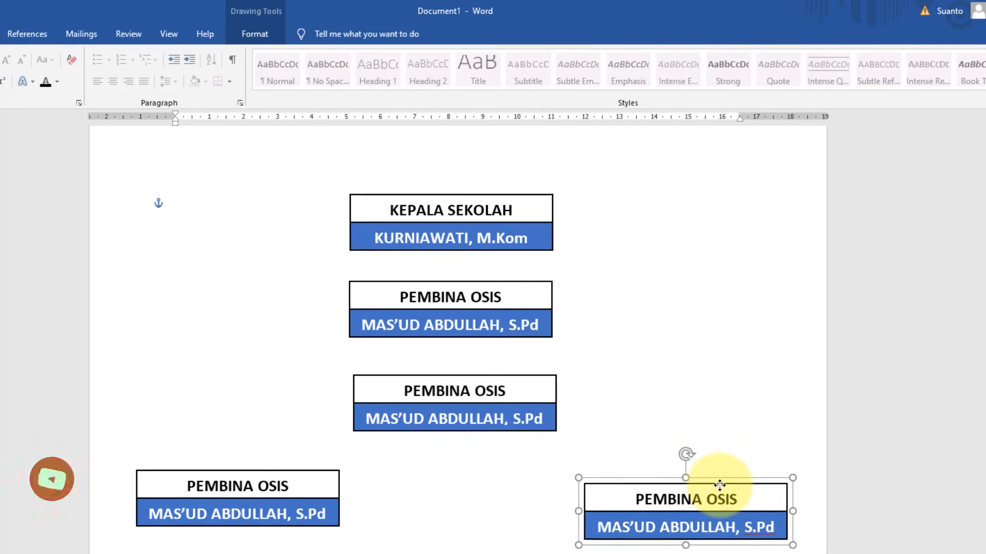
{"action": "scroll", "coordinate": [625, 389], "scroll_direction": "down", "scroll_amount": 5}
{"action": "key", "text": "ctrl+d"}
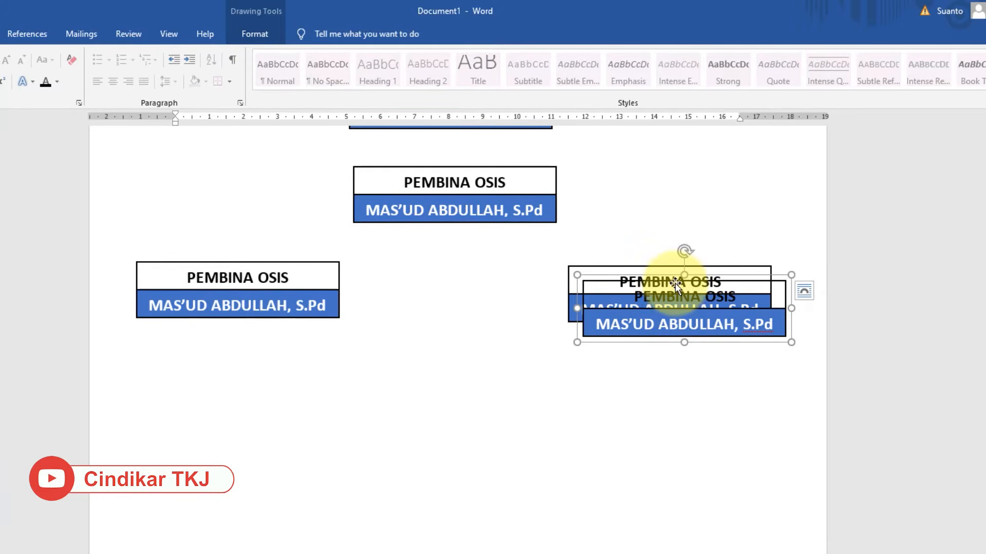
{"action": "left_click_drag", "start_coordinate": [620, 341], "coordinate": [271, 476]}
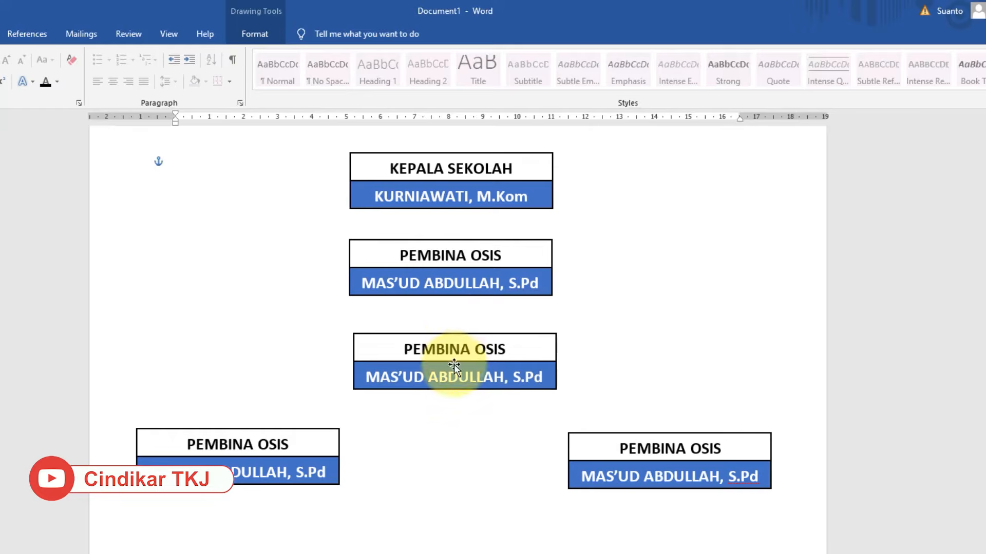
- Change the heading of the central box directly below PEMBINA OSIS to "KETUA OSIS"
{"action": "double_click", "coordinate": [452, 354]}
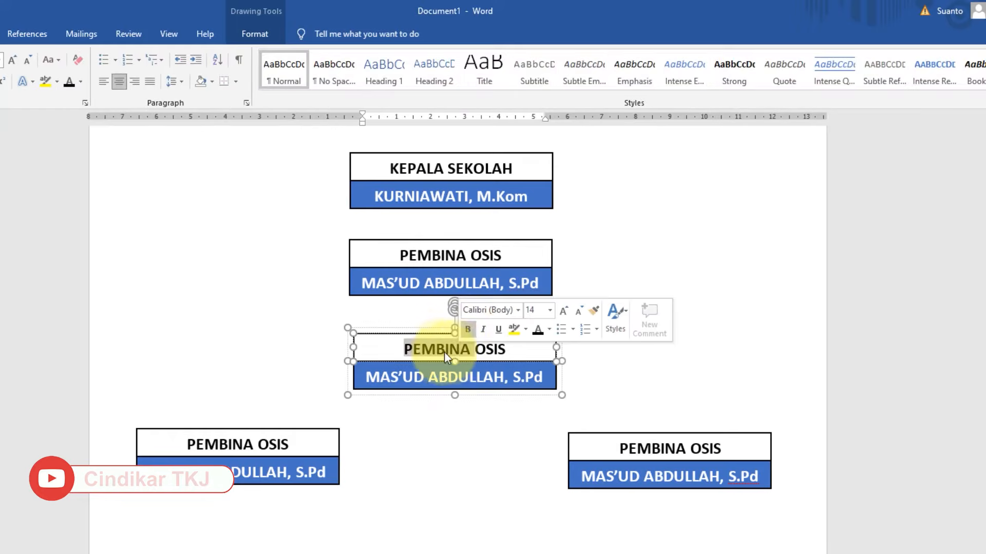
{"action": "left_click_drag", "start_coordinate": [445, 352], "coordinate": [511, 350]}
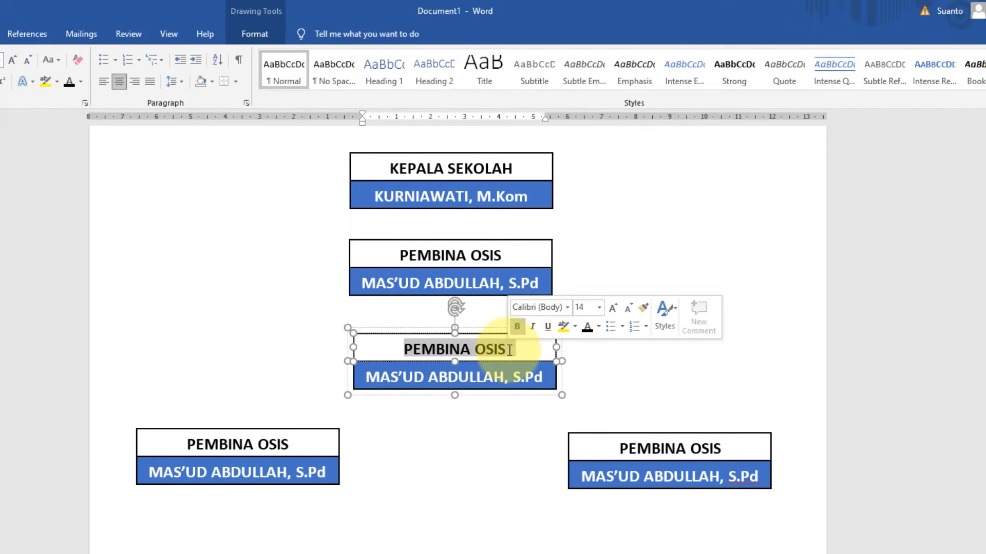
{"action": "type", "text": "KETUA OSIS"}
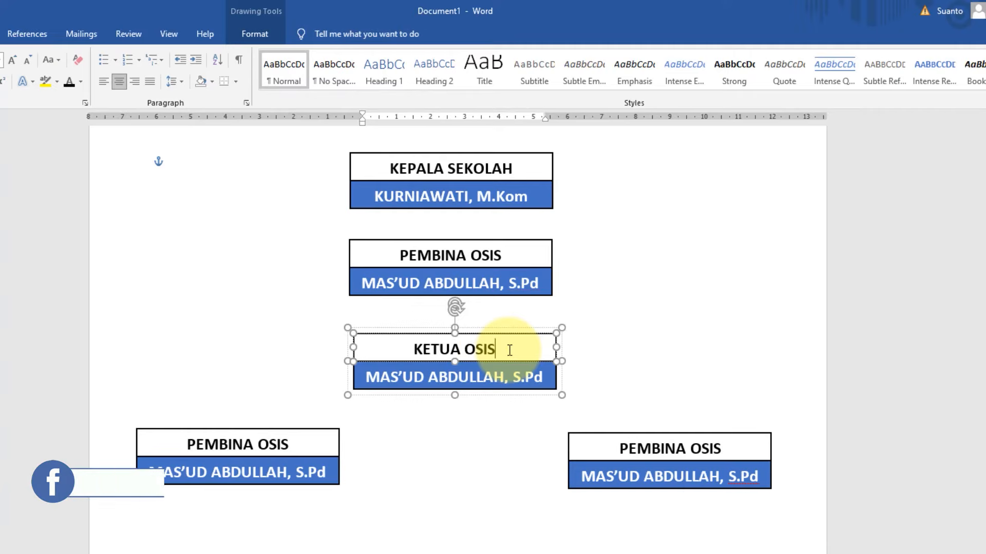
{"action": "left_click", "coordinate": [473, 290]}
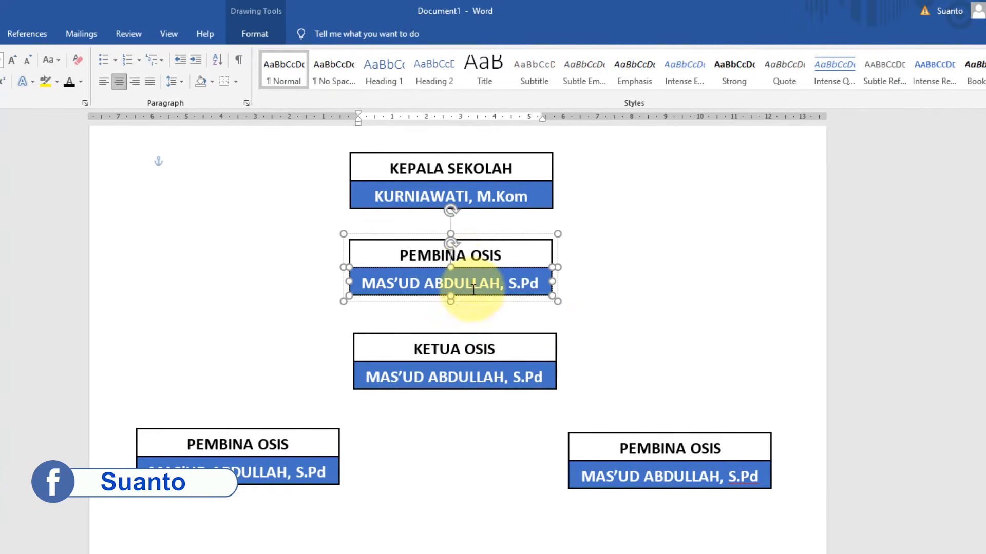
{"action": "left_click", "coordinate": [483, 379]}
- Change the headings of the two boxes below KETUA OSIS to "SEKRETARIS" on the left and "BENDAHARA" on the right
{"action": "left_click", "coordinate": [210, 447]}
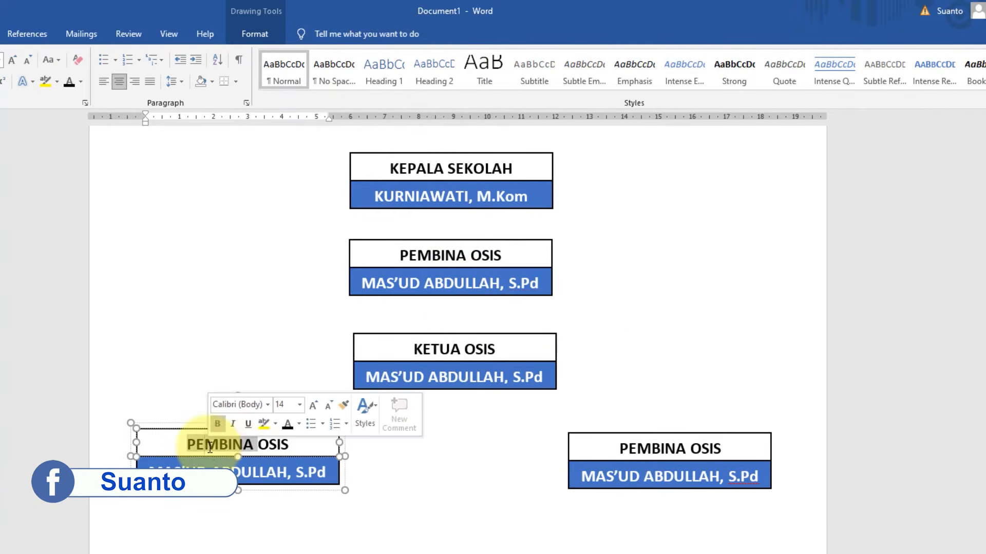
{"action": "triple_click", "coordinate": [287, 445]}
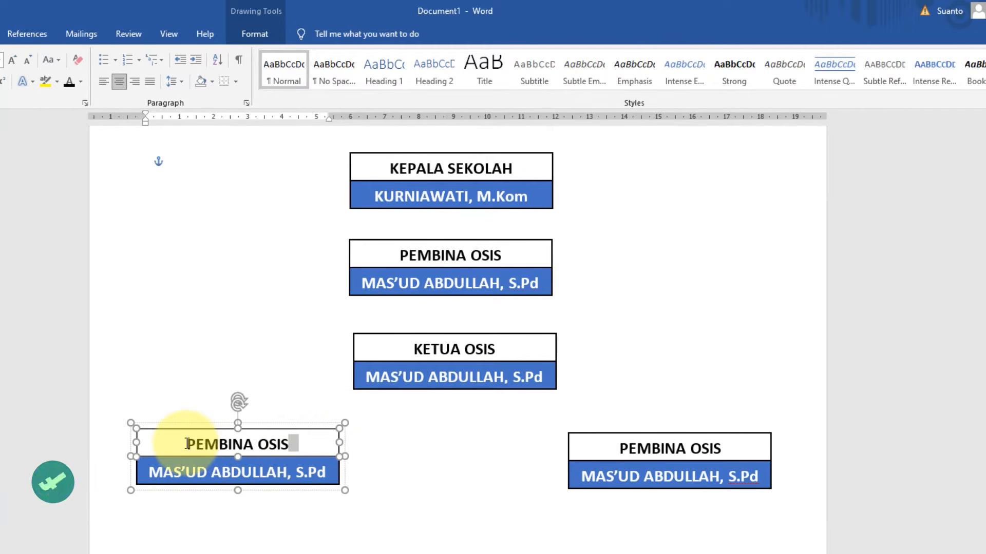
{"action": "type", "text": "SEKRETARIS"}
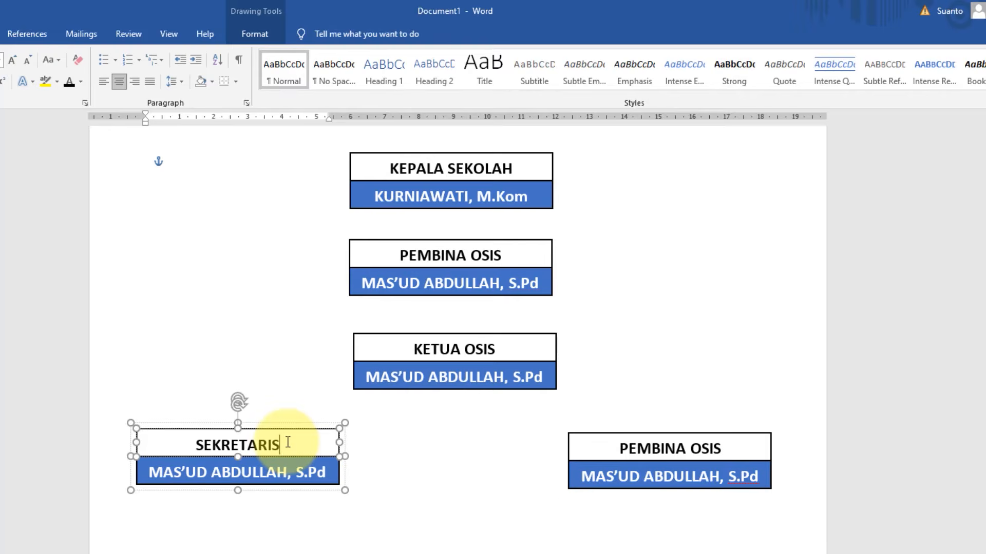
{"action": "left_click", "coordinate": [627, 447]}
{"action": "triple_click", "coordinate": [749, 442]}
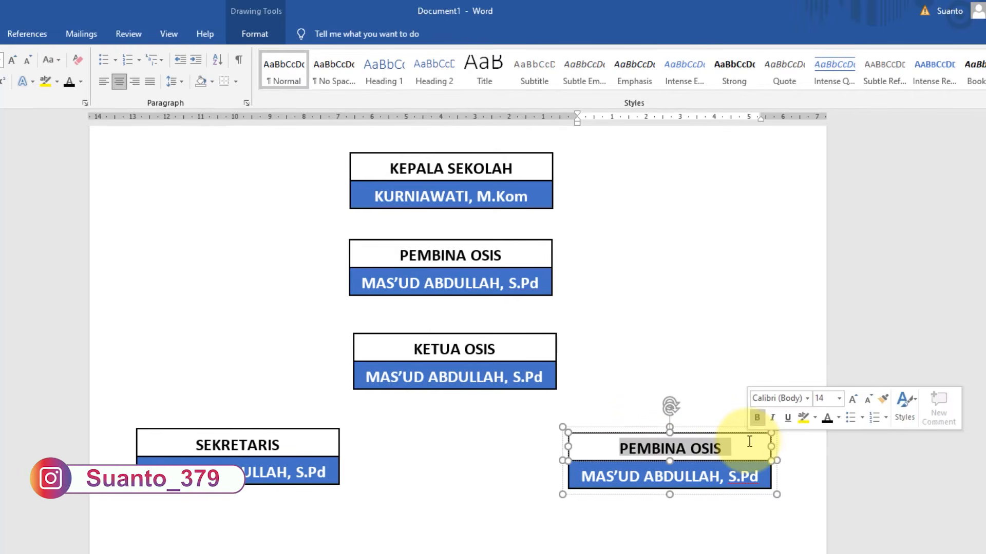
{"action": "type", "text": "BENDAHARA"}
- Move the lowest PEMBINA OSIS copy up beneath the SEKRETARIS box, aligning their sides and leaving a gap
{"action": "scroll", "coordinate": [567, 401], "scroll_direction": "down", "scroll_amount": 3}
{"action": "scroll", "coordinate": [424, 396], "scroll_direction": "up", "scroll_amount": 4}
{"action": "scroll", "coordinate": [424, 396], "scroll_direction": "down", "scroll_amount": 6}
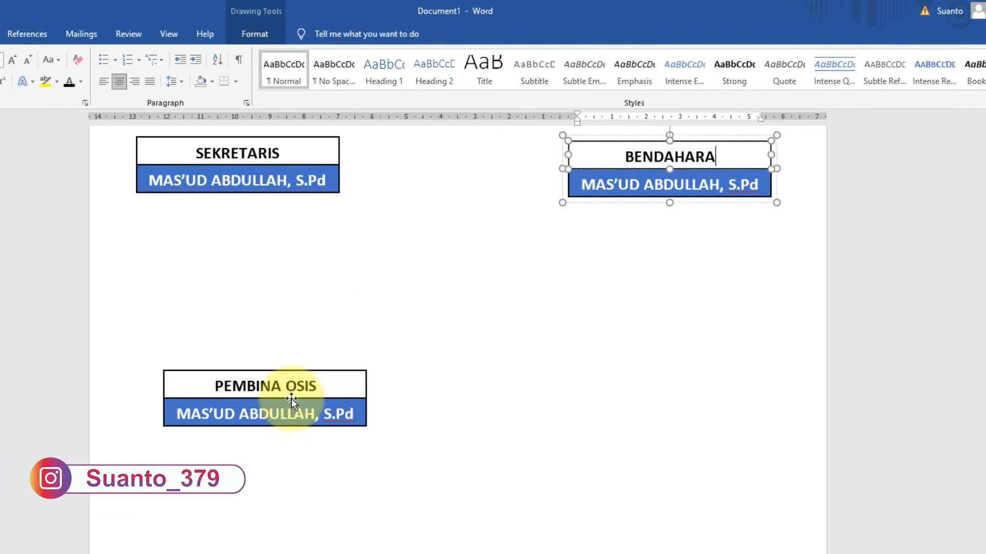
{"action": "left_click", "coordinate": [291, 399]}
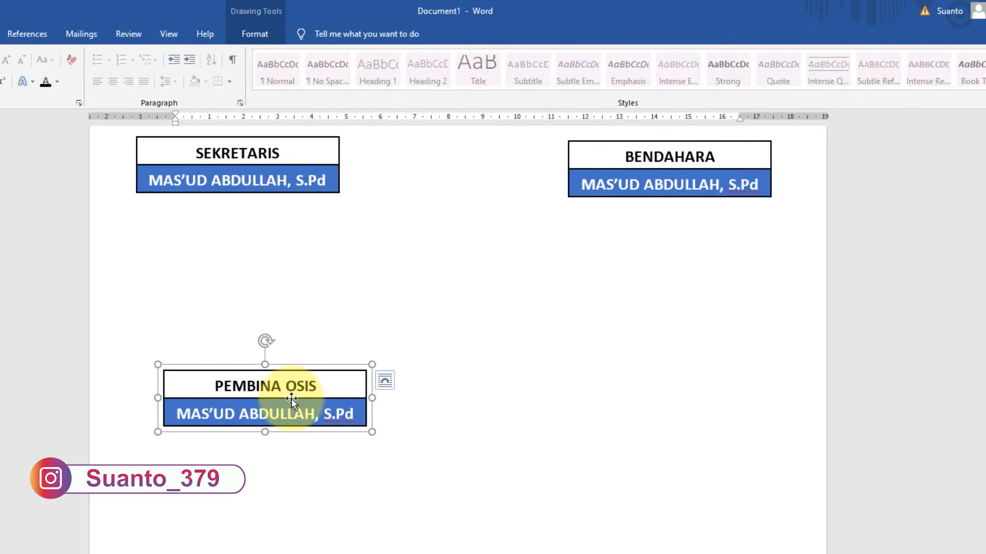
{"action": "scroll", "coordinate": [291, 399], "scroll_direction": "up", "scroll_amount": 2}
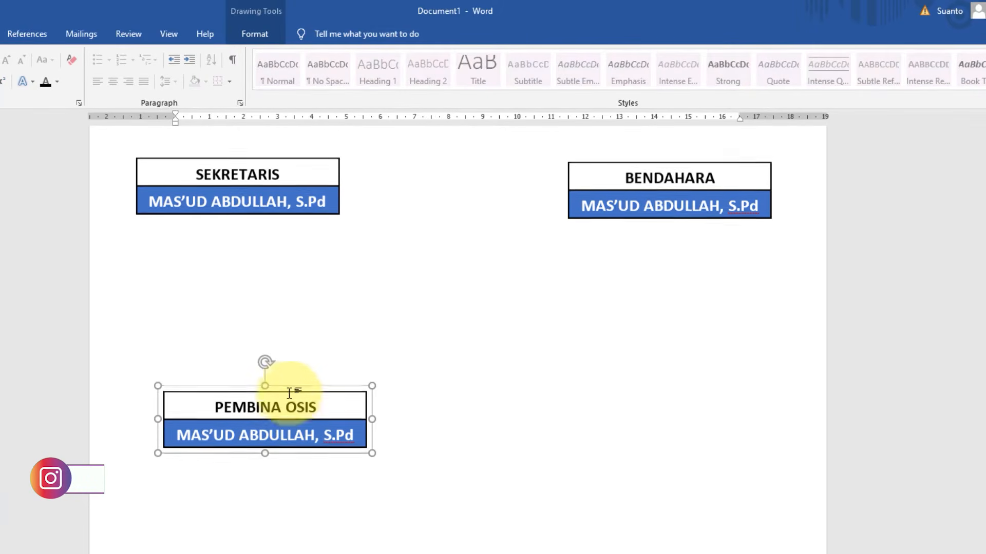
{"action": "left_click_drag", "start_coordinate": [299, 459], "coordinate": [276, 372]}
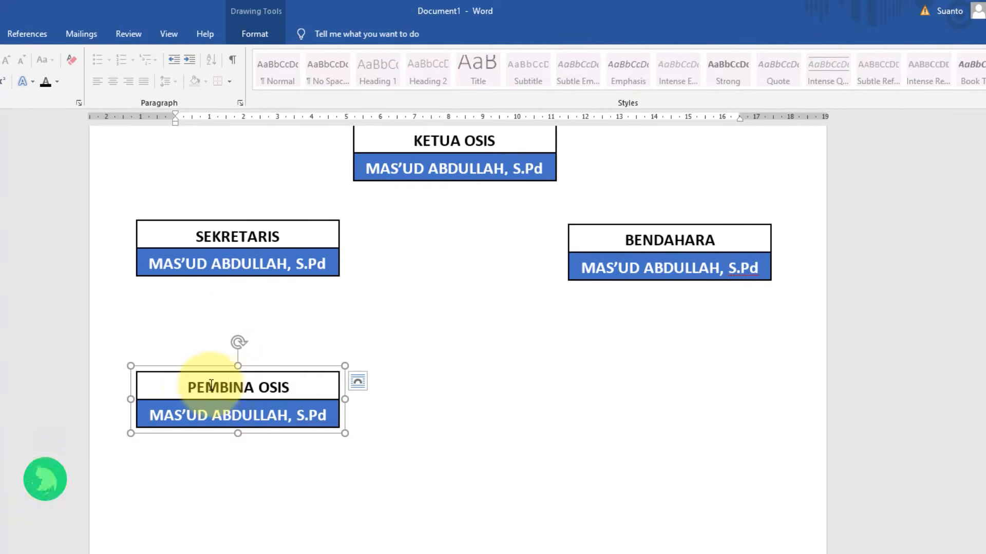
- Change the heading of the box beneath SEKRETARIS to "BIDANG KEAGAMAAN"
{"action": "left_click_drag", "start_coordinate": [189, 388], "coordinate": [299, 385]}
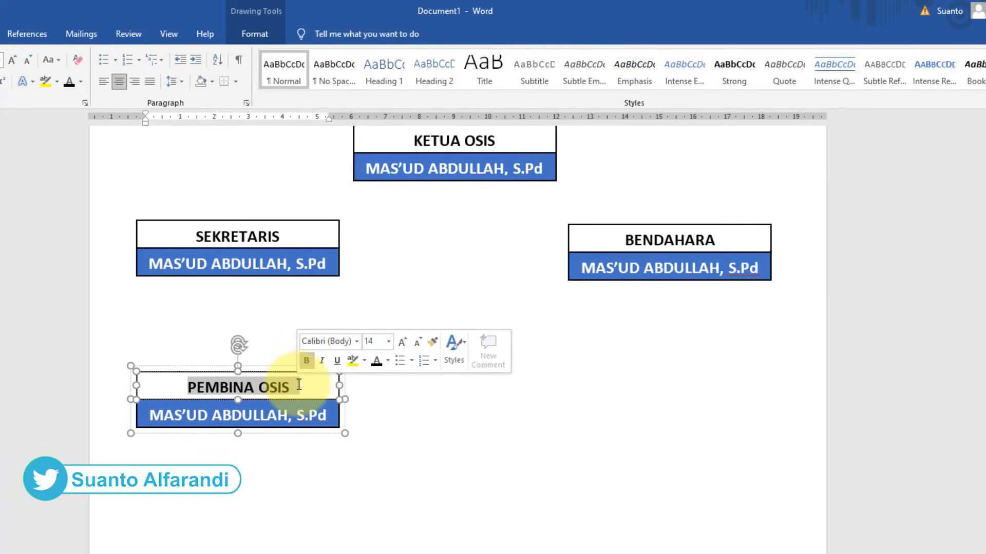
{"action": "type", "text": "BIDANG KEAGAMAAN"}
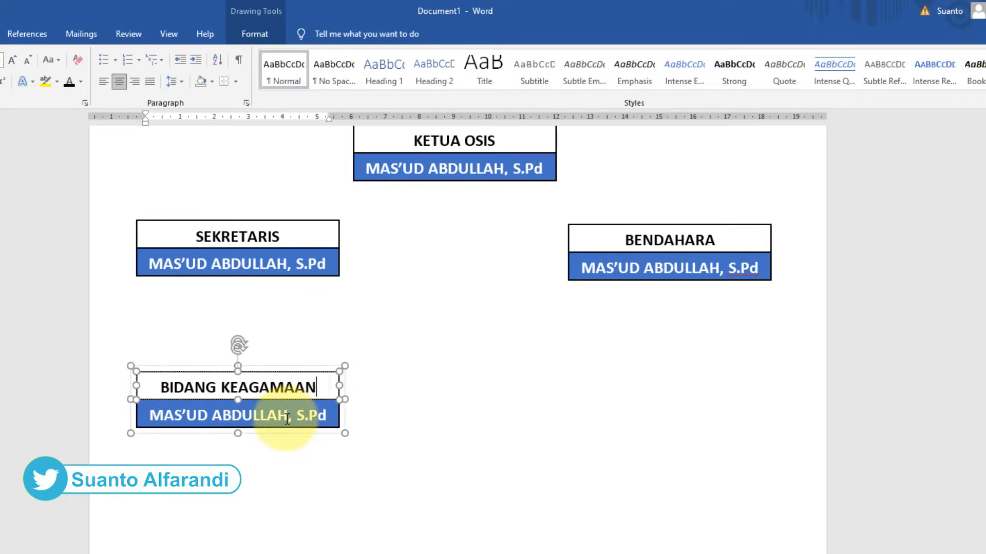
{"action": "left_click", "coordinate": [310, 401]}
- Ungroup the BIDANG KEAGAMAAN box into its separate heading and name rectangles
{"action": "scroll", "coordinate": [301, 372], "scroll_direction": "up", "scroll_amount": 4}
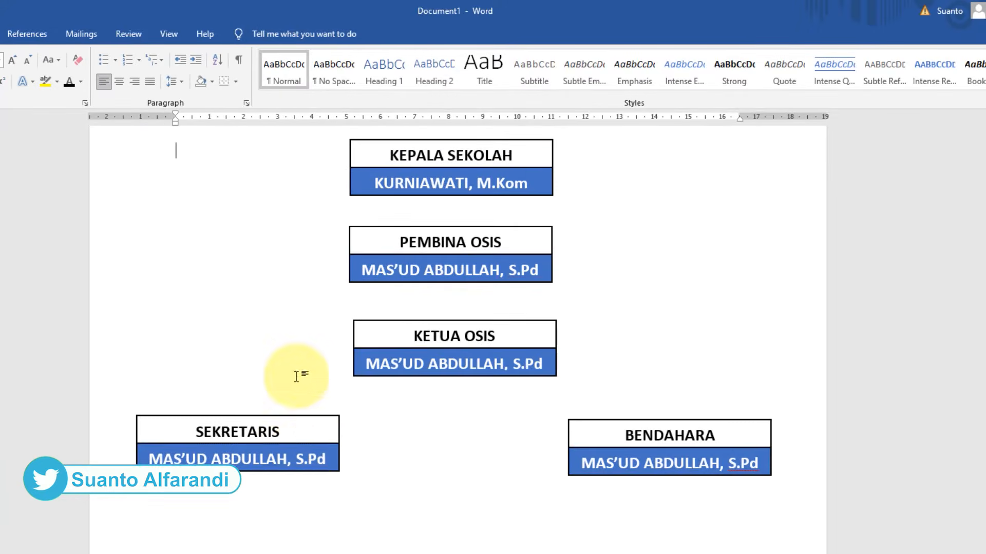
{"action": "scroll", "coordinate": [297, 457], "scroll_direction": "down", "scroll_amount": 3}
{"action": "right_click", "coordinate": [260, 406]}
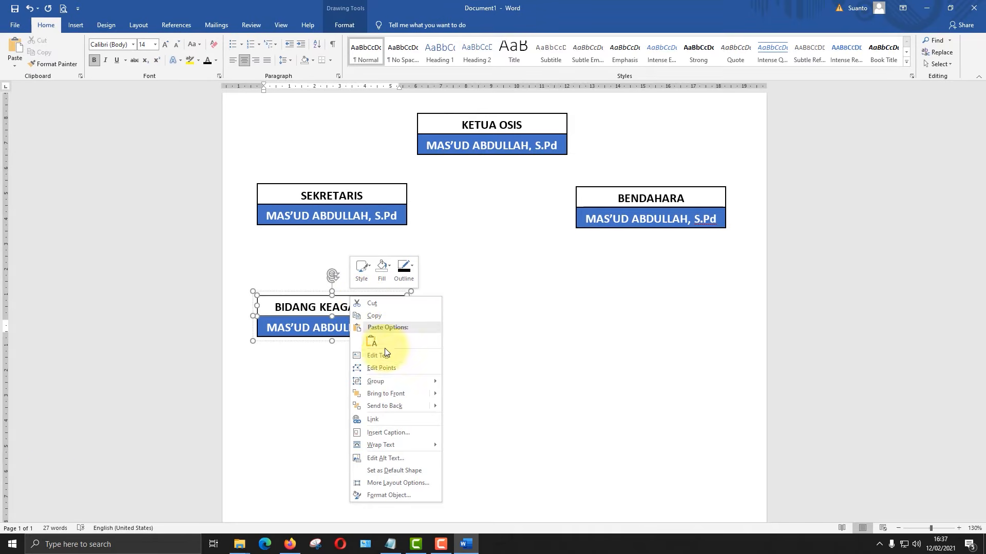
{"action": "left_click", "coordinate": [469, 396]}
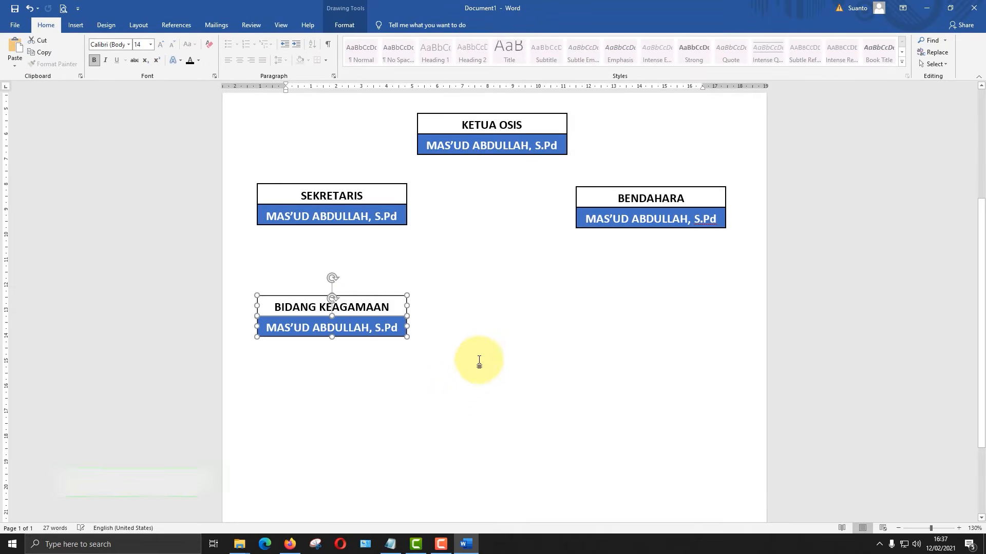
{"action": "left_click", "coordinate": [479, 359]}
- Extend the blue rectangle under the BIDANG KEAGAMAAN heading downward until it is tall enough for about four lines of text
{"action": "scroll", "coordinate": [433, 358], "scroll_direction": "up", "scroll_amount": 3}
{"action": "scroll", "coordinate": [422, 312], "scroll_direction": "down", "scroll_amount": 2}
{"action": "scroll", "coordinate": [406, 308], "scroll_direction": "up", "scroll_amount": 1}
{"action": "scroll", "coordinate": [380, 297], "scroll_direction": "down", "scroll_amount": 3}
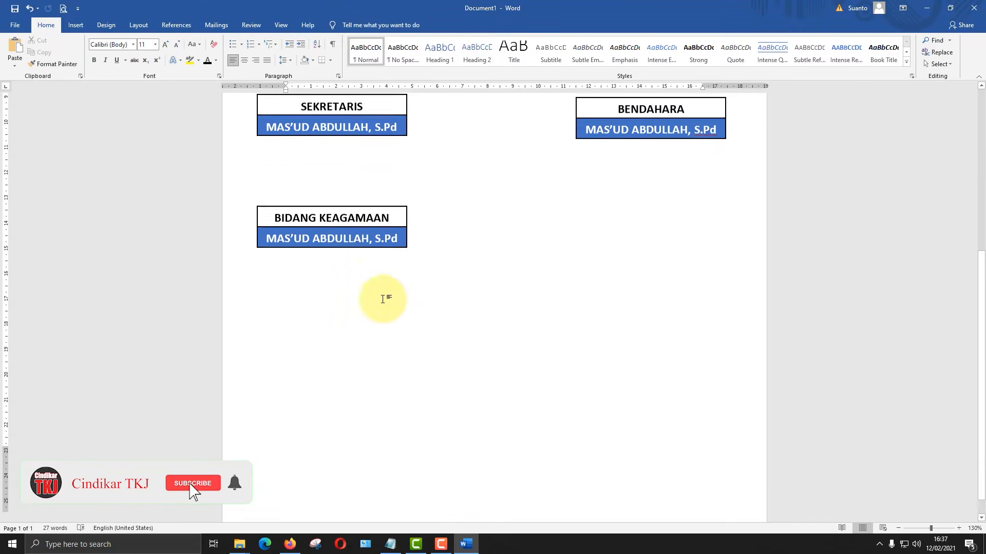
{"action": "left_click", "coordinate": [352, 224]}
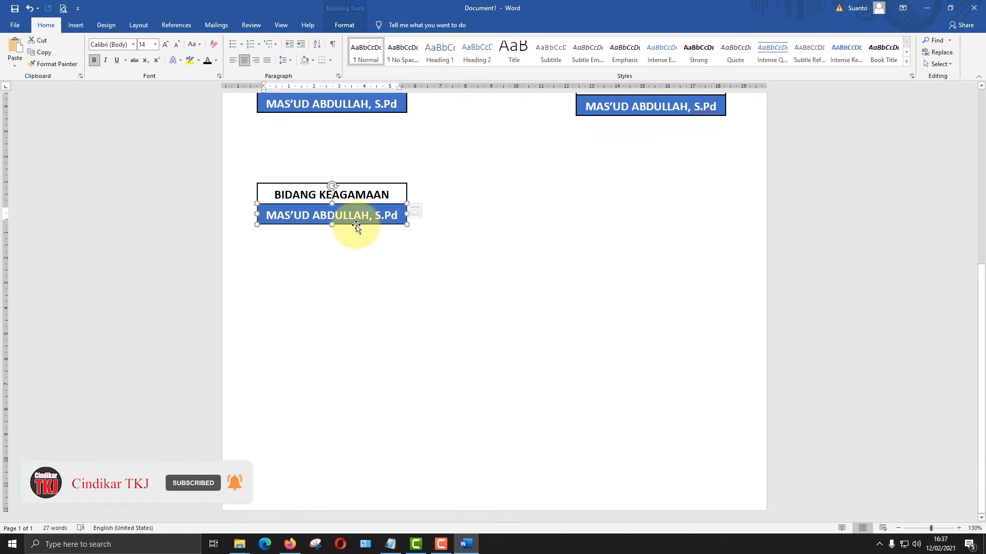
{"action": "left_click_drag", "start_coordinate": [332, 228], "coordinate": [332, 280]}
- Replace the name in the BIDANG KEAGAMAAN box with a numbered list of the four members' names
{"action": "left_click", "coordinate": [394, 238]}
{"action": "left_click_drag", "start_coordinate": [398, 238], "coordinate": [280, 223]}
{"action": "key", "text": "Delete"}
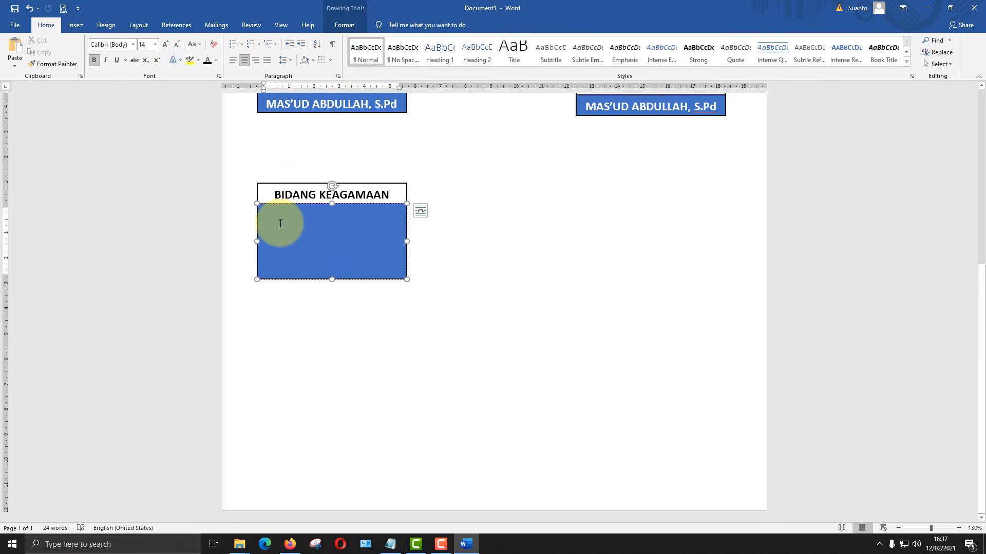
{"action": "left_click", "coordinate": [251, 45]}
{"action": "key", "text": "Return"}
{"action": "key", "text": "Return"}
{"action": "key", "text": "Return"}
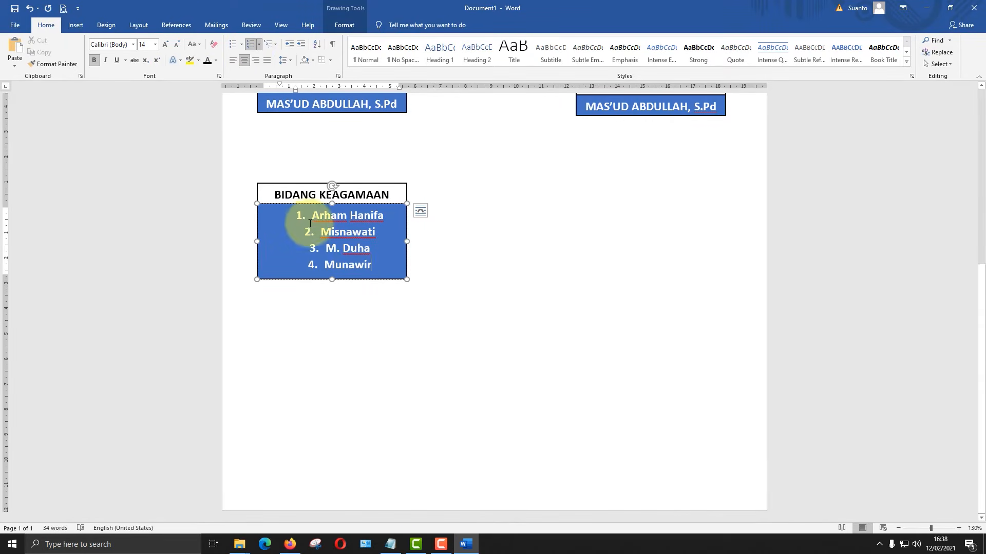
- Left-align the numbered list of members in the BIDANG KEAGAMAAN box
{"action": "left_click_drag", "start_coordinate": [296, 216], "coordinate": [355, 269]}
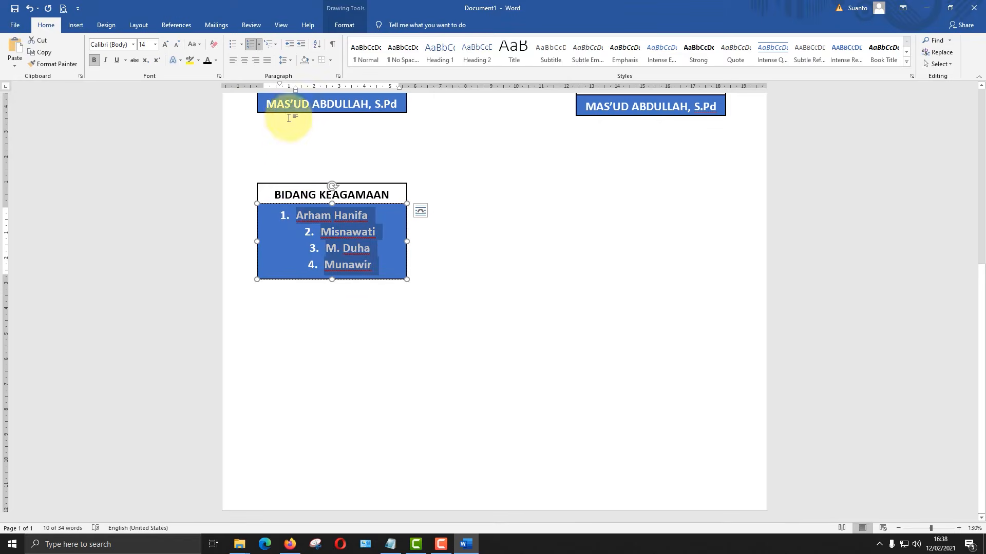
{"action": "left_click", "coordinate": [234, 60]}
{"action": "left_click", "coordinate": [352, 259]}
- Narrow both rectangles of the BIDANG KEAGAMAAN box together by moving their right edge slightly inward
{"action": "scroll", "coordinate": [359, 254], "scroll_direction": "up", "scroll_amount": 3}
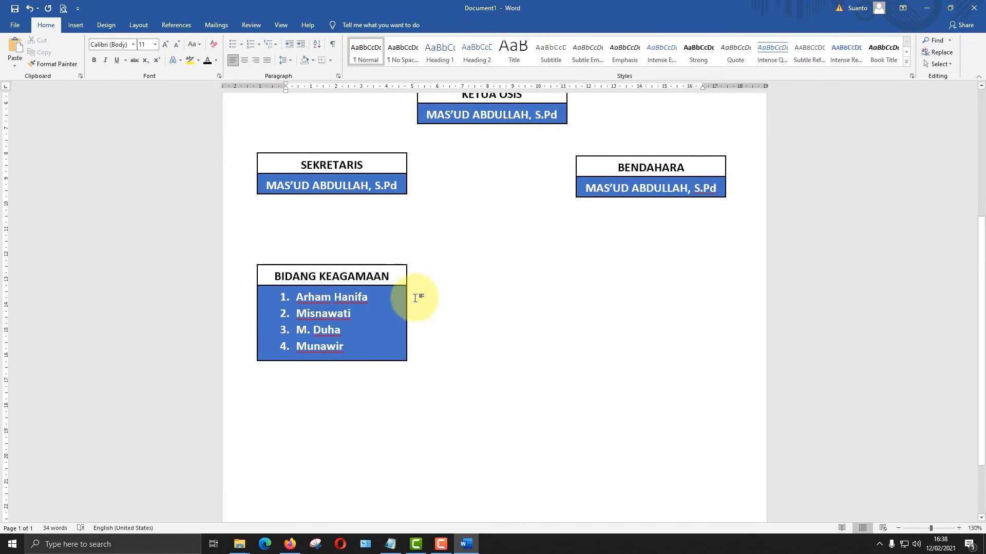
{"action": "left_click", "coordinate": [393, 267]}
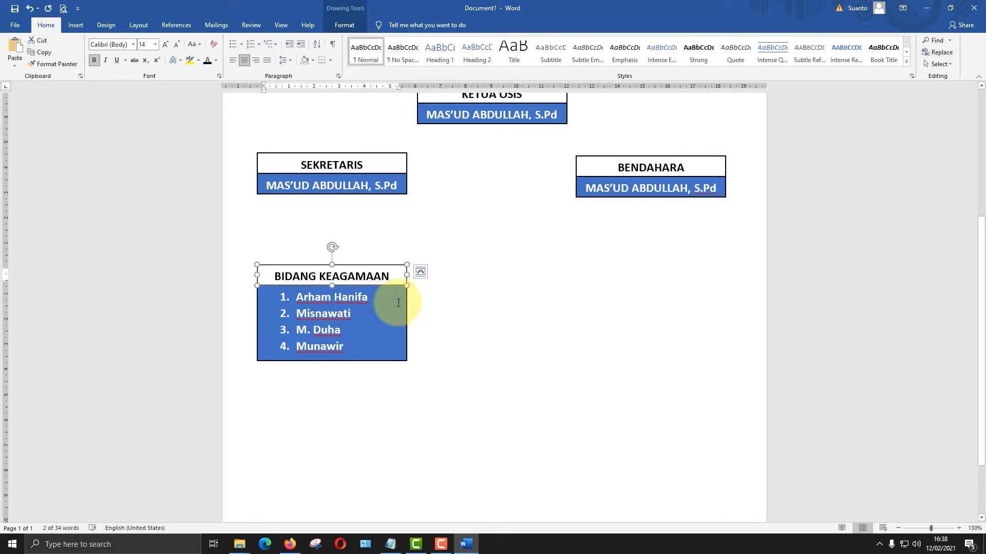
{"action": "left_click_drag", "start_coordinate": [407, 322], "coordinate": [389, 320]}
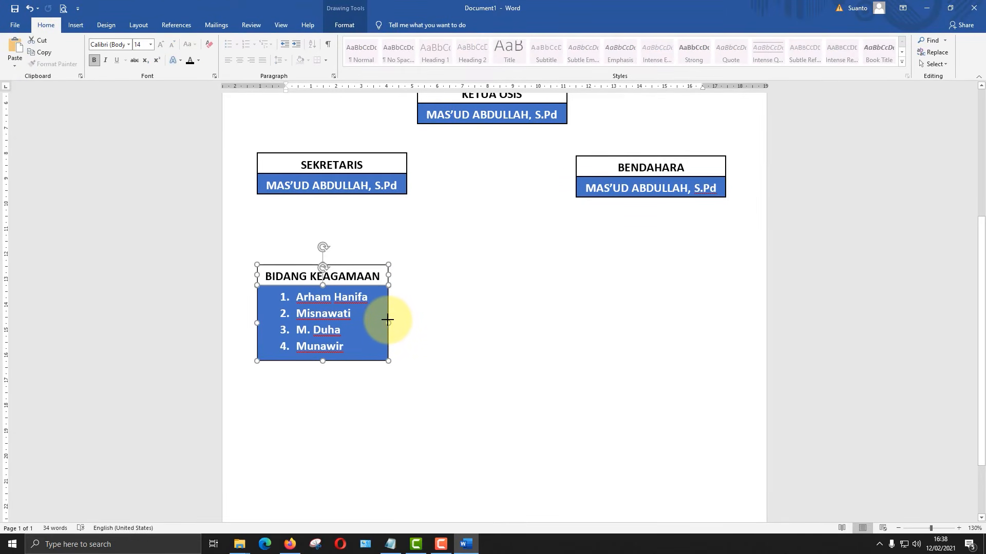
- Save the document in the local Documents folder under the file name Stukrur Organisasi
{"action": "left_click", "coordinate": [483, 338]}
{"action": "key", "text": "ctrl+s"}
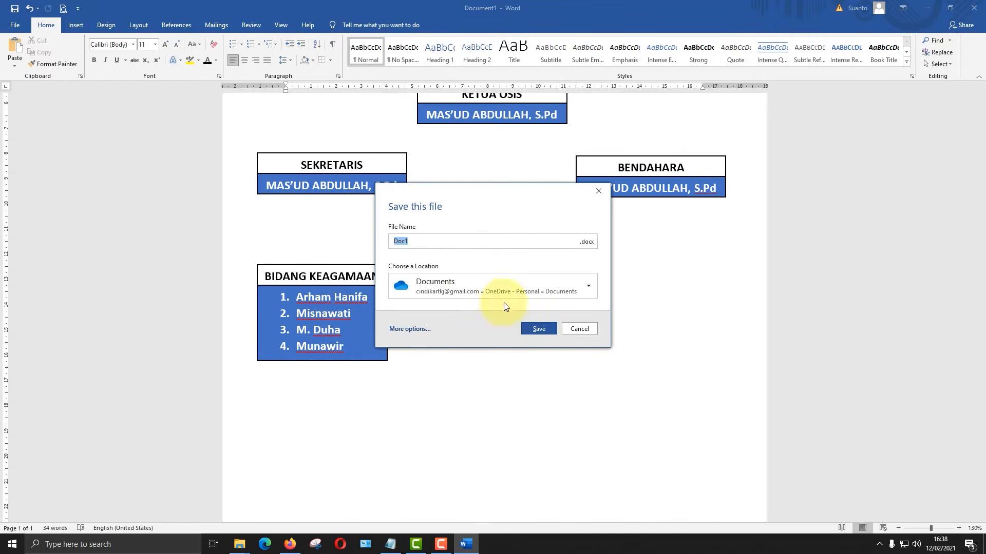
{"action": "left_click", "coordinate": [530, 289]}
{"action": "left_click", "coordinate": [529, 294]}
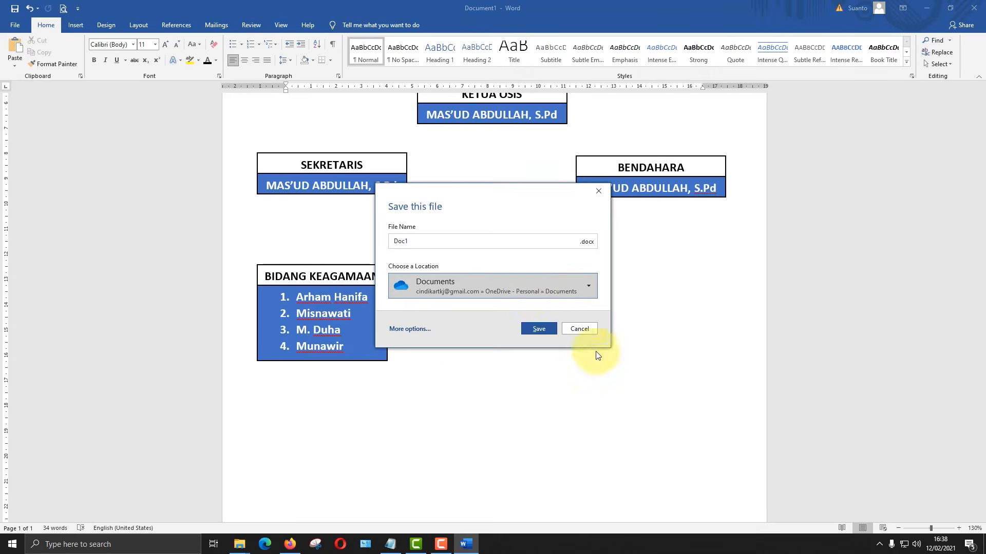
{"action": "left_click", "coordinate": [411, 329]}
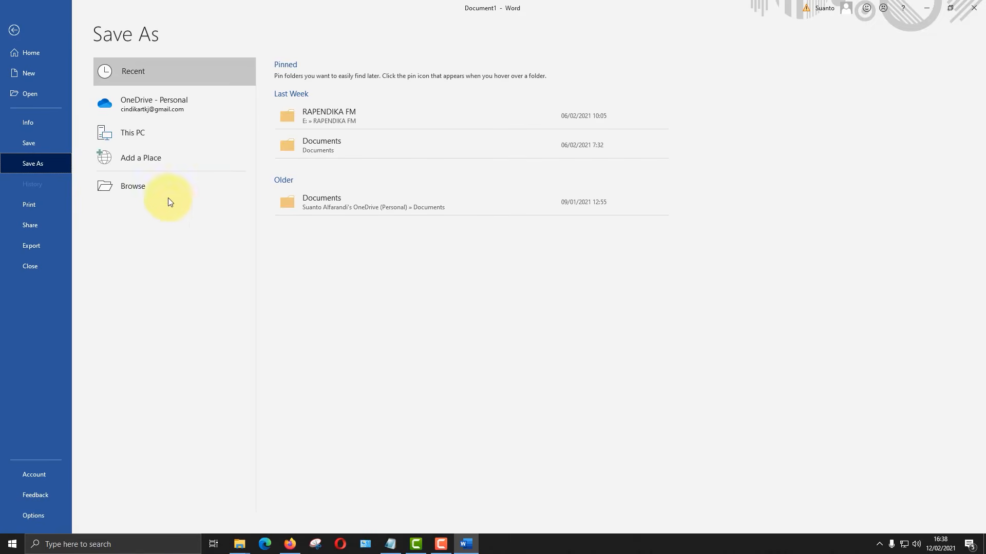
{"action": "left_click", "coordinate": [172, 194]}
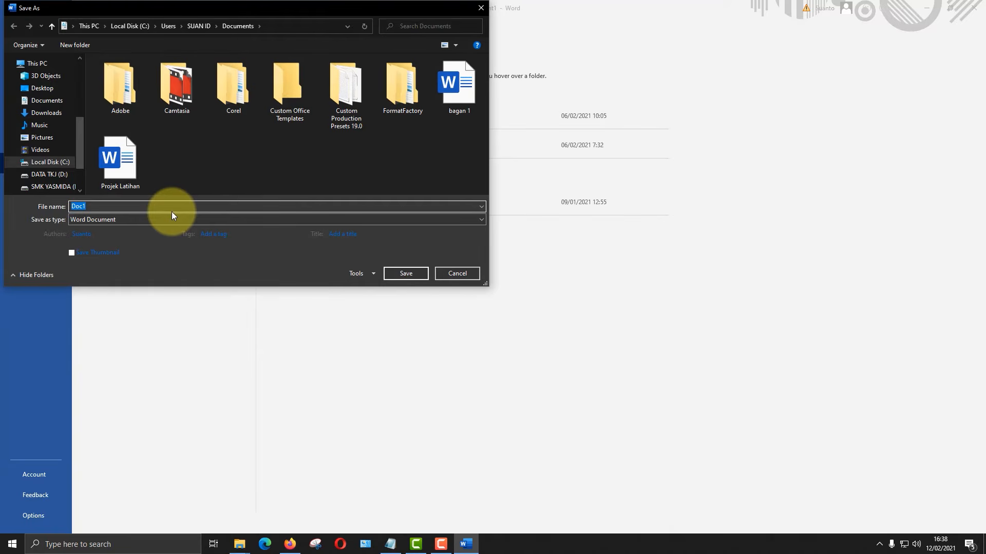
{"action": "type", "text": "Stukrur Organisasi"}
{"action": "key", "text": "Return"}
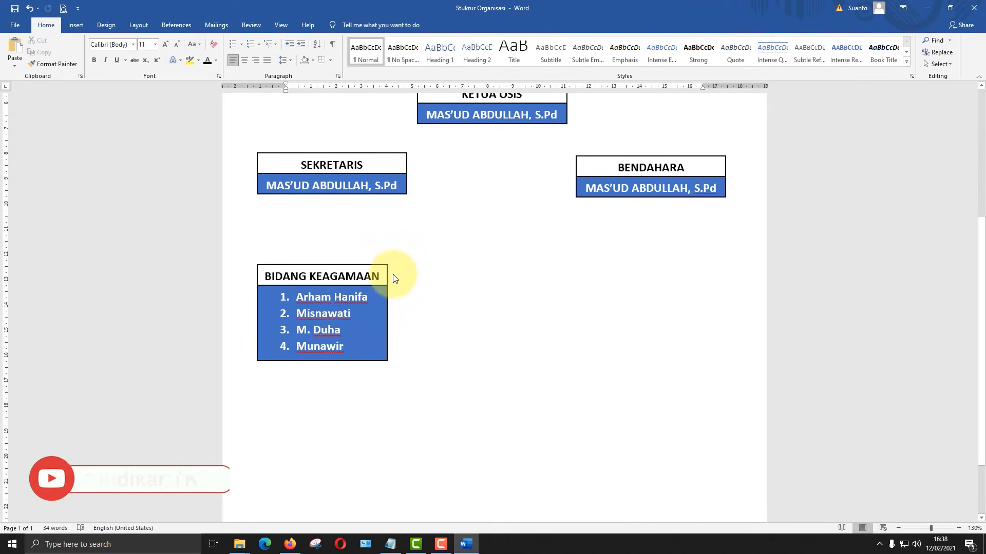
- Group the BIDANG KEAGAMAAN heading rectangle with the blue member-list rectangle below it
{"action": "scroll", "coordinate": [393, 278], "scroll_direction": "down", "scroll_amount": 6}
{"action": "scroll", "coordinate": [456, 361], "scroll_direction": "up", "scroll_amount": 7}
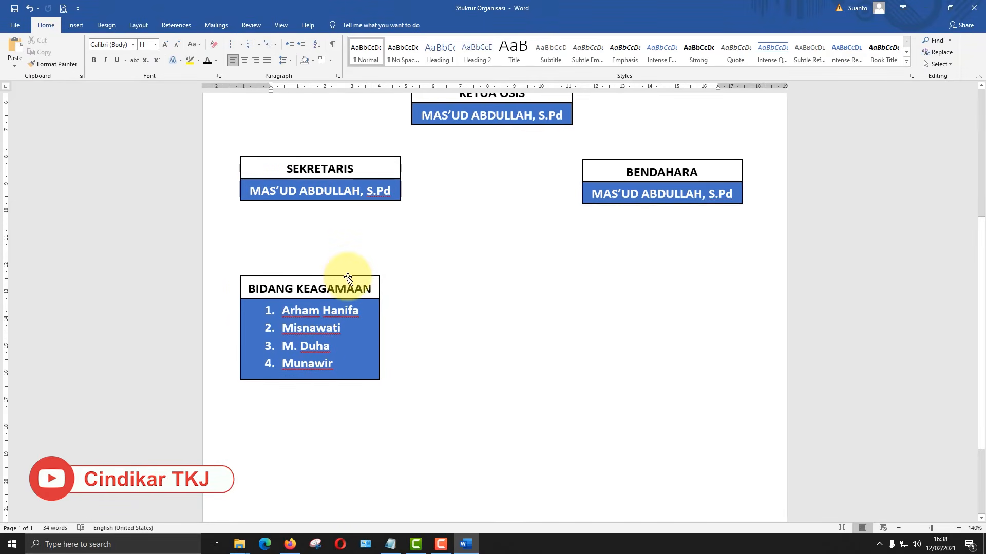
{"action": "left_click", "coordinate": [348, 278]}
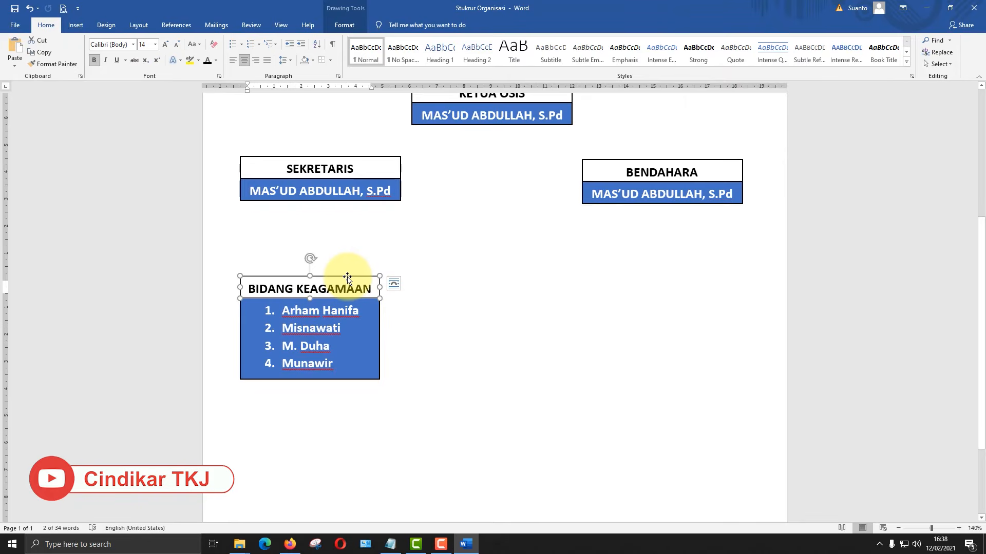
{"action": "left_click", "coordinate": [379, 324], "text": "shift"}
{"action": "right_click", "coordinate": [379, 324]}
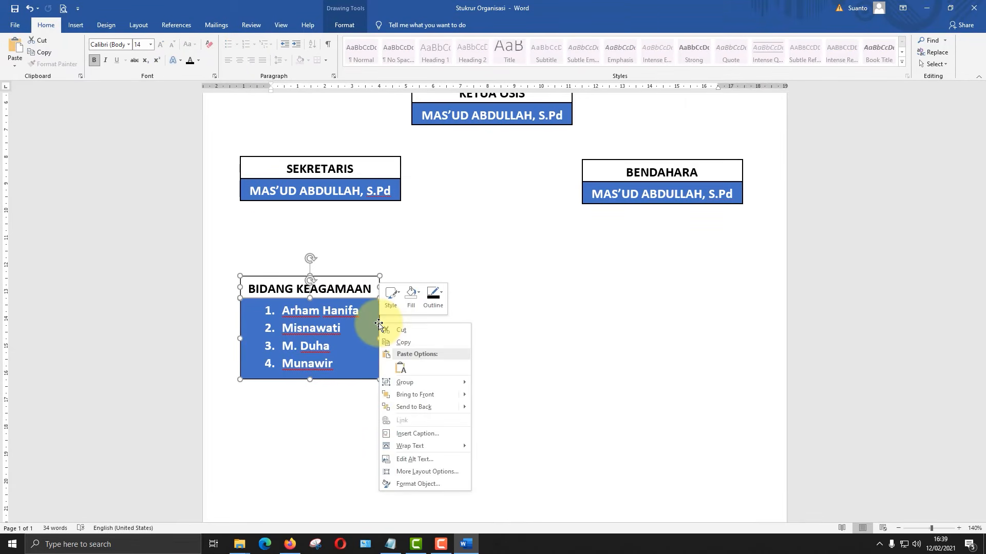
{"action": "mouse_move", "coordinate": [455, 382]}
{"action": "left_click", "coordinate": [494, 382]}
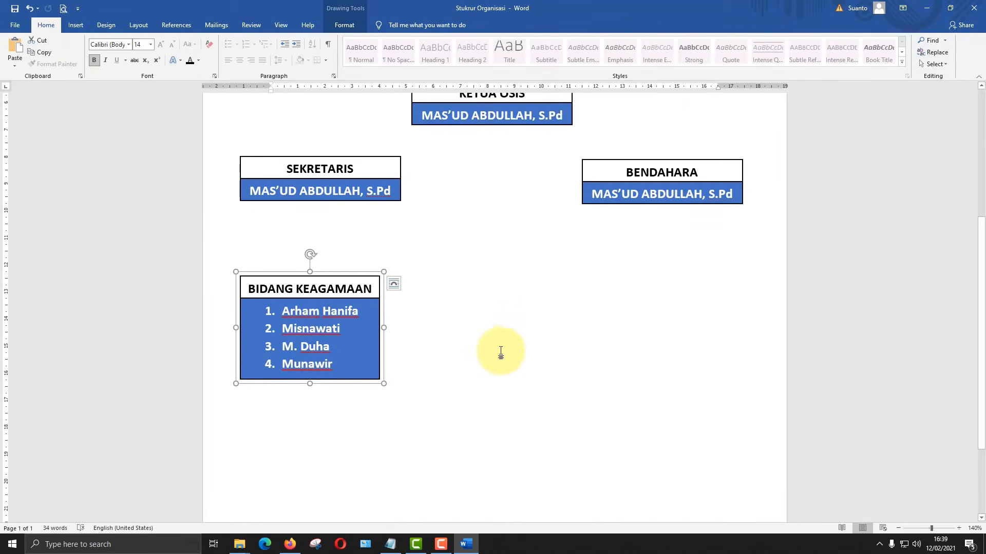
- Duplicate the grouped BIDANG KEAGAMAAN box twice, placing the copies beside the original in one row
{"action": "scroll", "coordinate": [363, 396], "scroll_direction": "up", "scroll_amount": 3}
{"action": "scroll", "coordinate": [330, 302], "scroll_direction": "down", "scroll_amount": 4}
{"action": "left_click", "coordinate": [353, 212]}
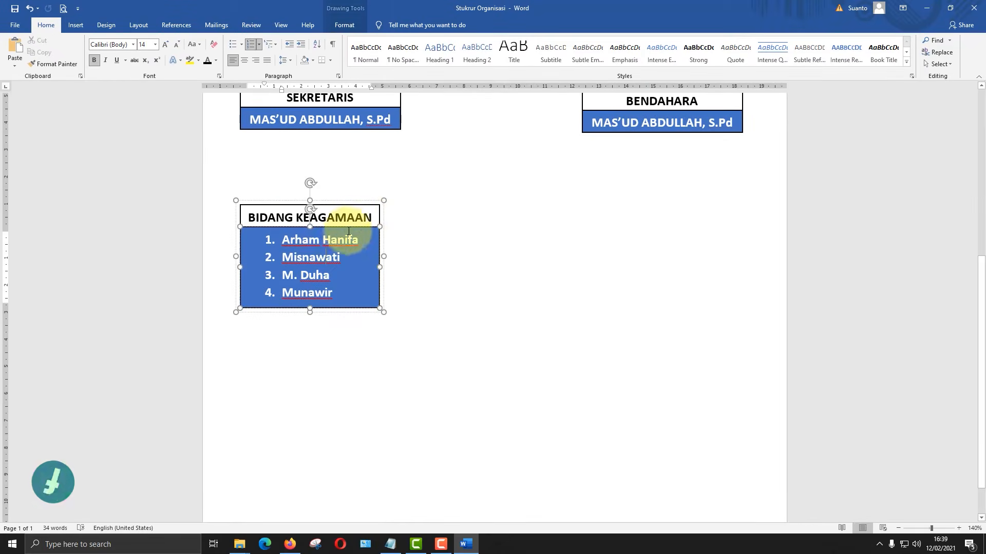
{"action": "left_click", "coordinate": [359, 202]}
{"action": "left_click_drag", "start_coordinate": [358, 205], "coordinate": [726, 202]}
{"action": "key", "text": "ctrl+d"}
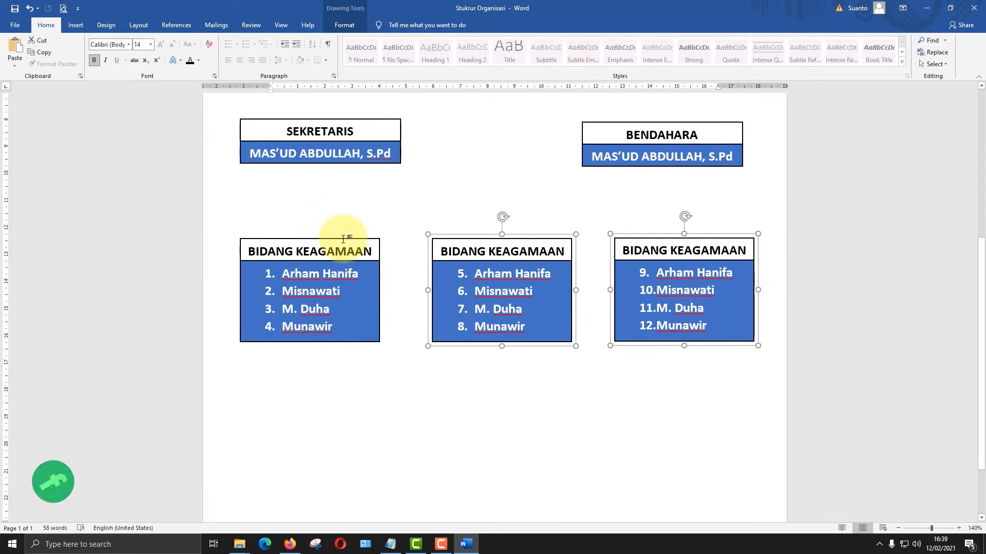
- Move the row of three division boxes up closer to the SEKRETARIS and BENDAHARA boxes and duplicate all three together
{"action": "left_click", "coordinate": [352, 233], "text": "shift"}
{"action": "left_click_drag", "start_coordinate": [527, 237], "coordinate": [527, 204]}
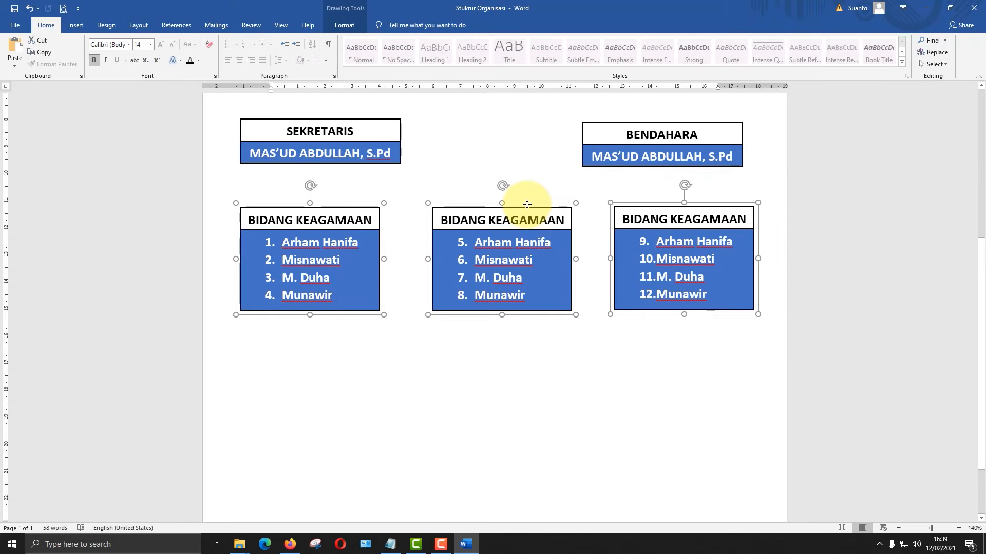
{"action": "key", "text": "ctrl+v"}
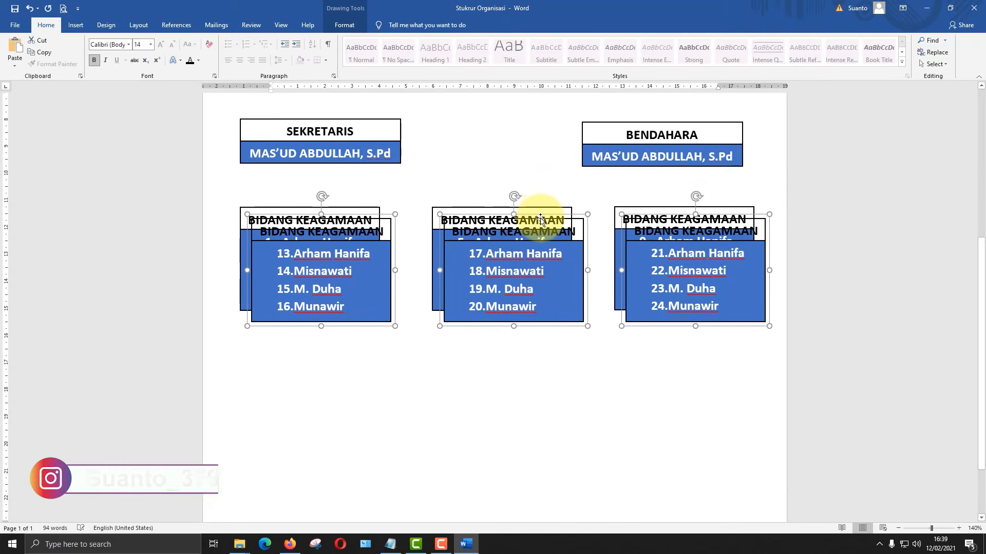